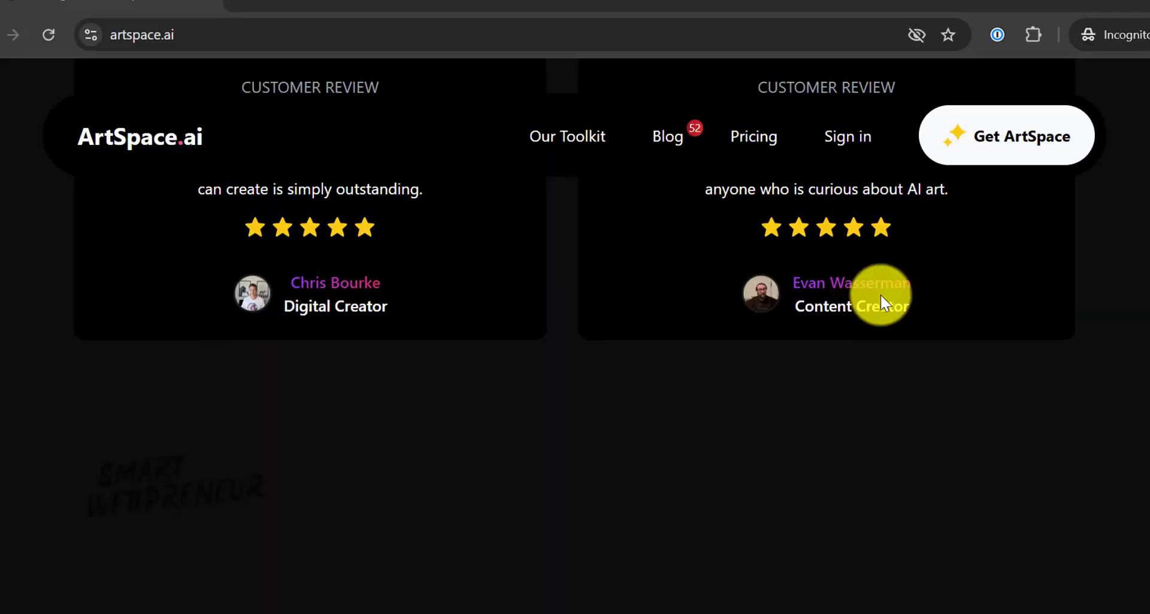
Paste the prompt of a woman riding a horse through a sunlit medieval village as plain text
scroll(879, 296, down, 2)
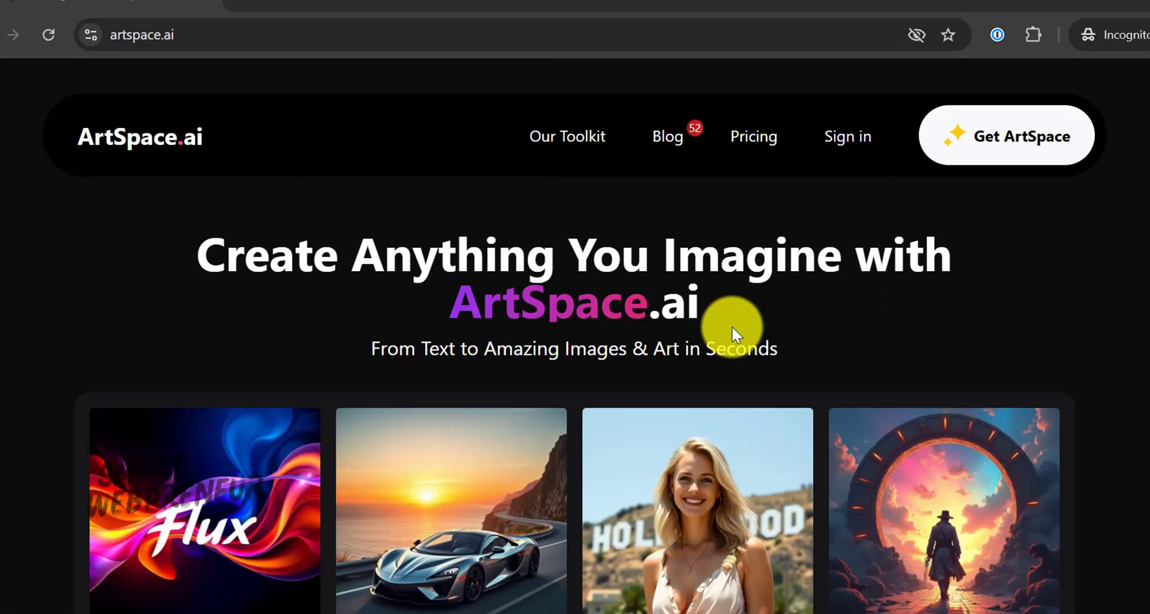
scroll(731, 329, down, 1)
scroll(731, 329, down, 2)
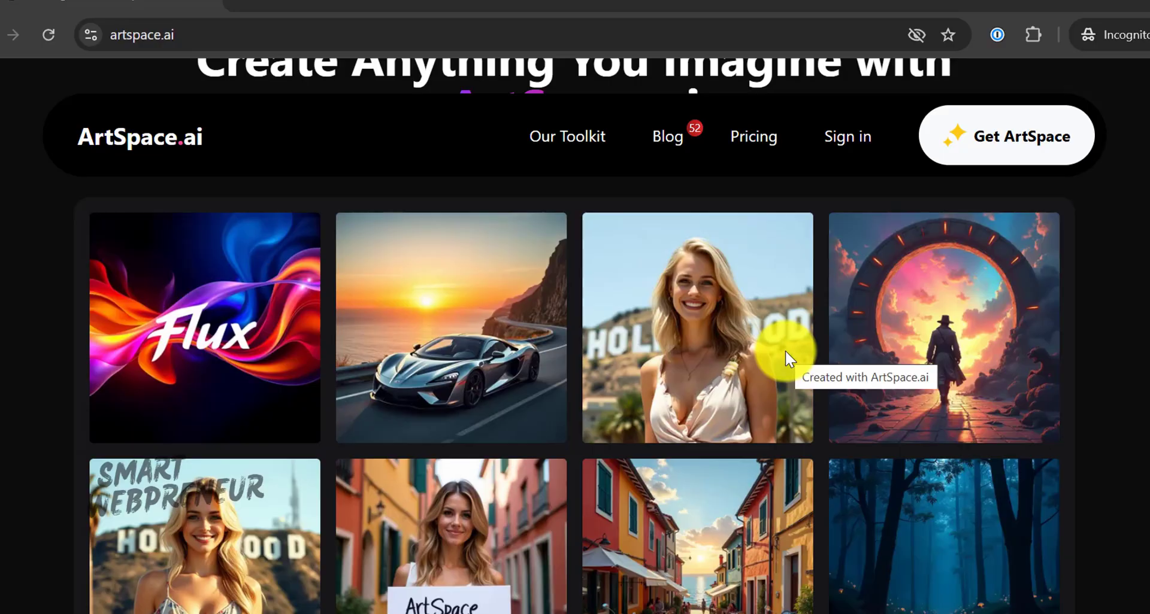
scroll(785, 351, down, 2)
scroll(784, 368, down, 2)
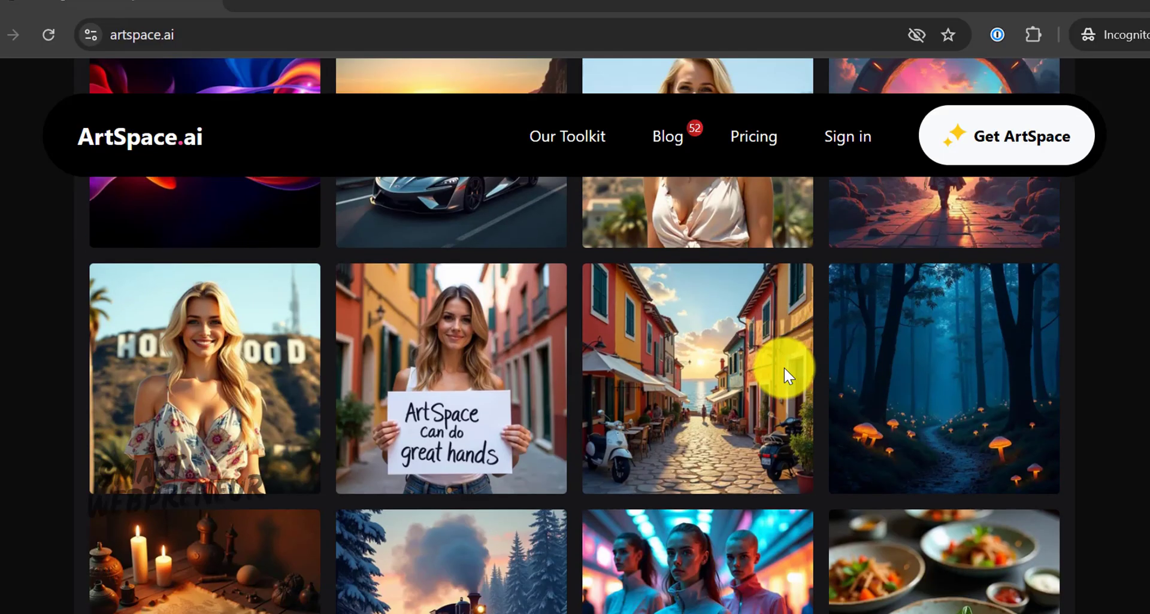
scroll(778, 371, down, 2)
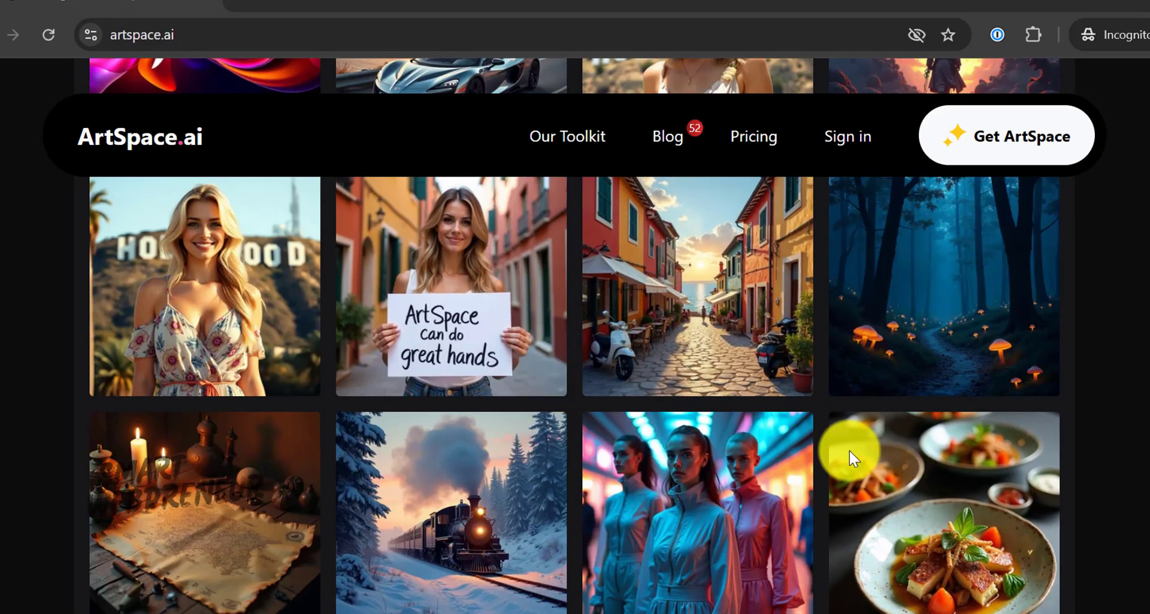
scroll(788, 447, down, 4)
scroll(653, 449, down, 3)
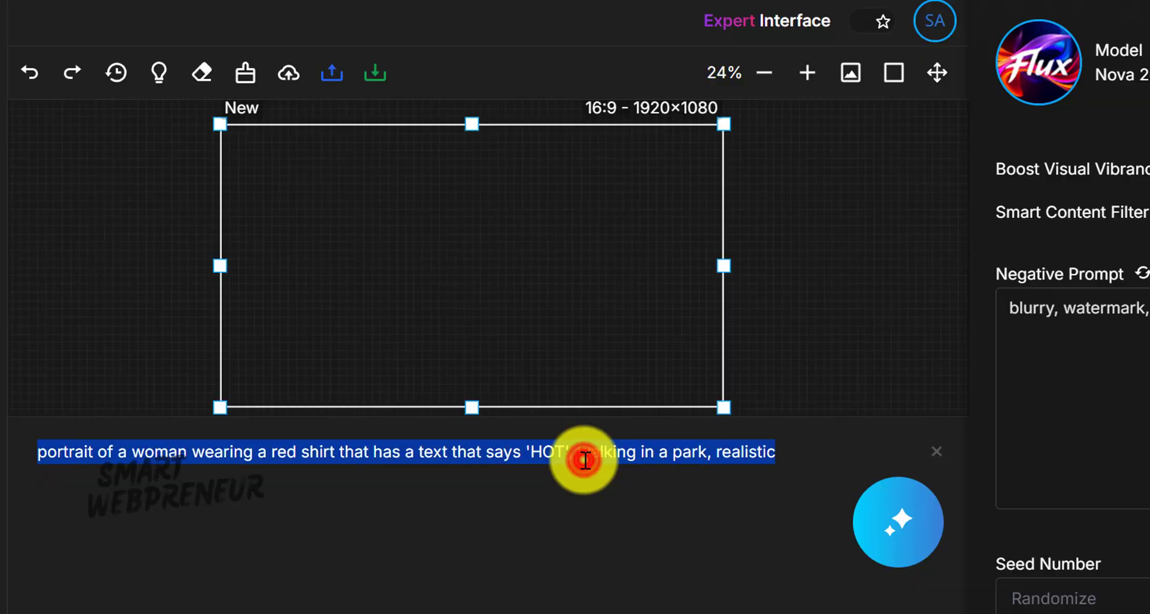
right_click(583, 457)
click(661, 254)
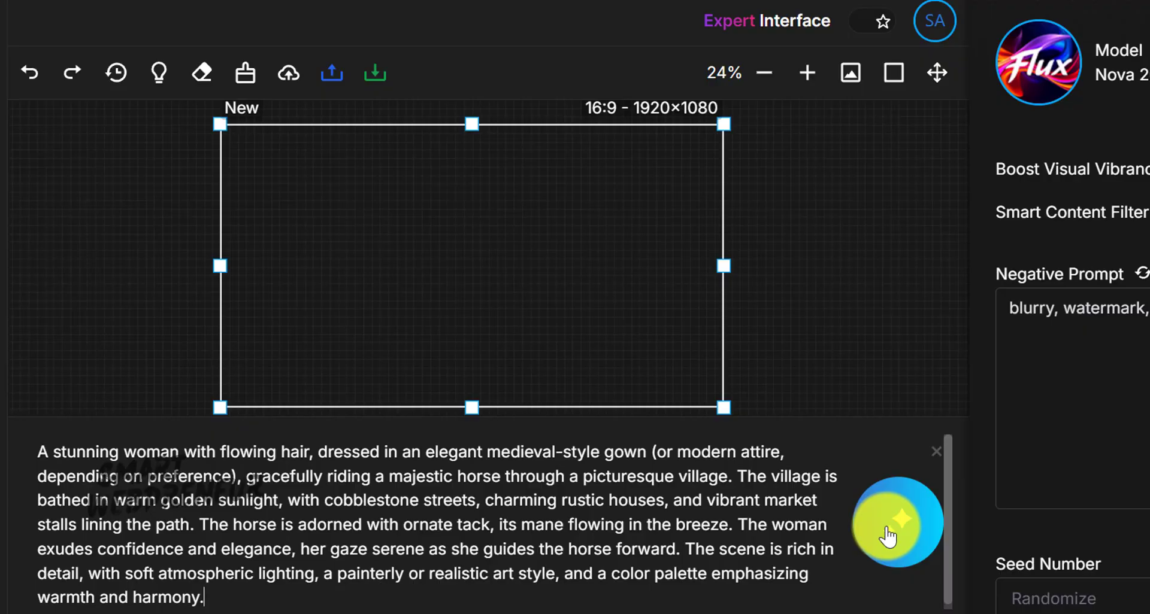
Generate the horse-village image, then shift it and the empty New frame left
click(885, 537)
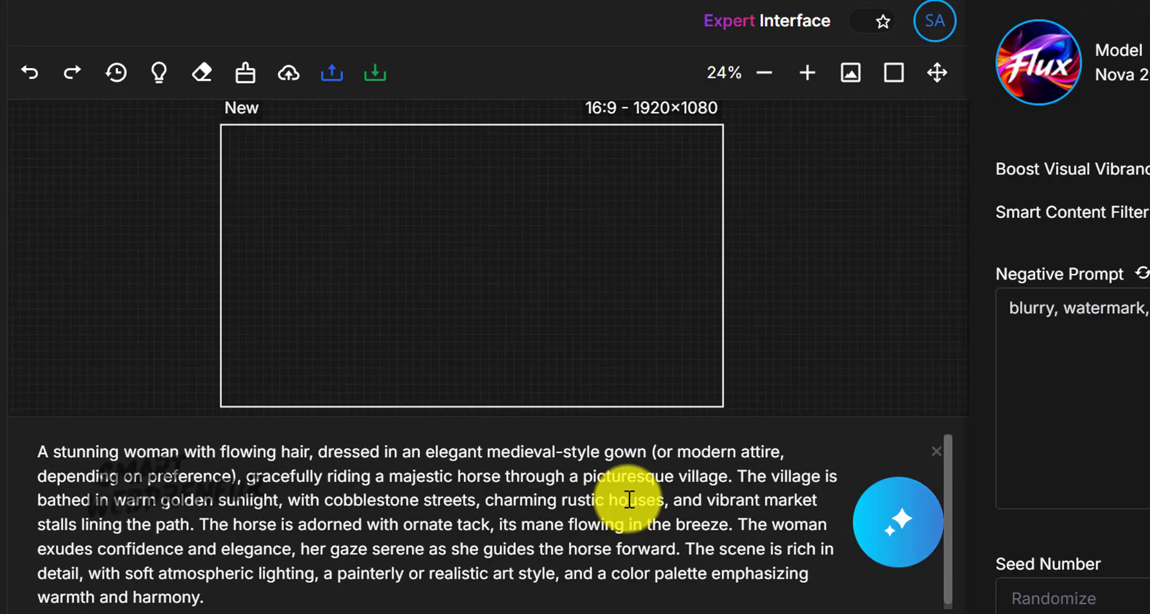
triple_click(641, 488)
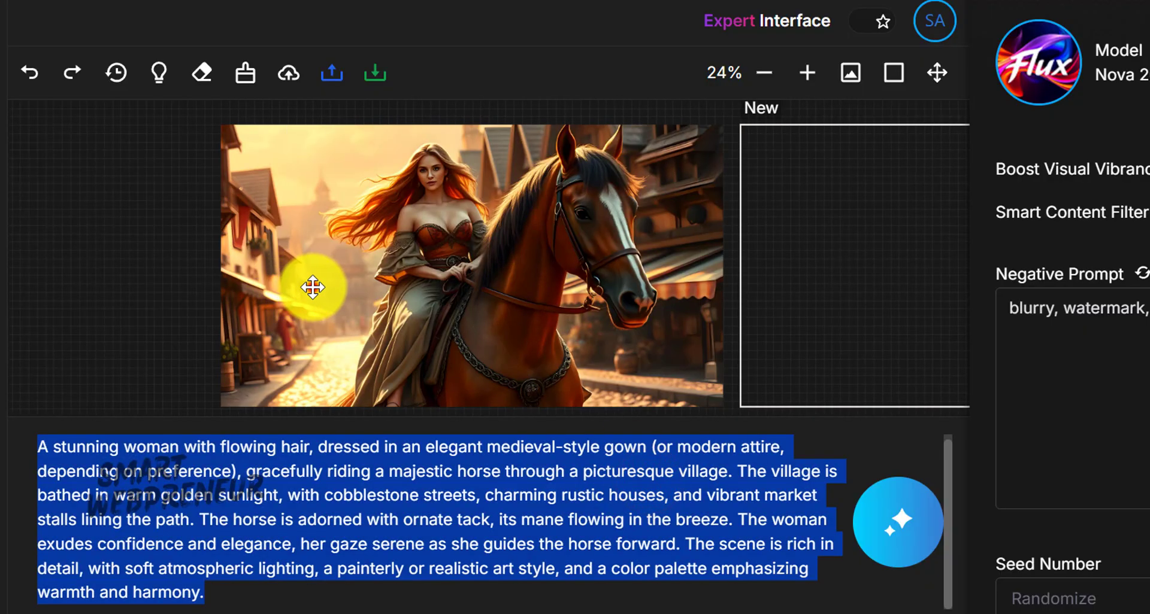
drag(312, 287, 186, 287)
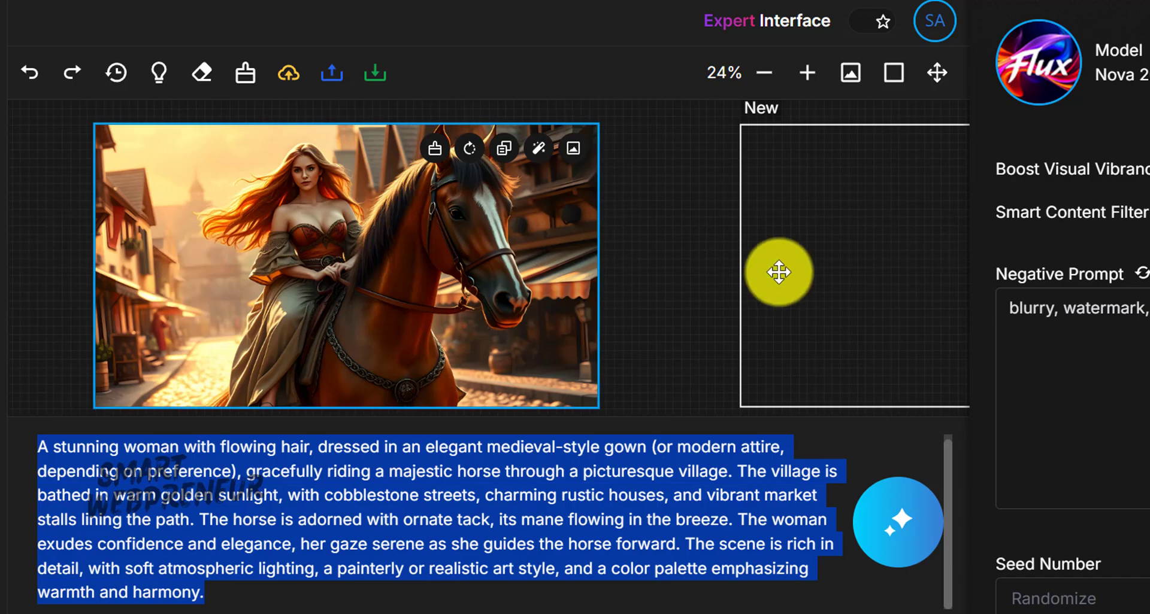
drag(779, 273, 699, 269)
Move the horse image down and right, and fit the view around it
scroll(338, 271, up, 1)
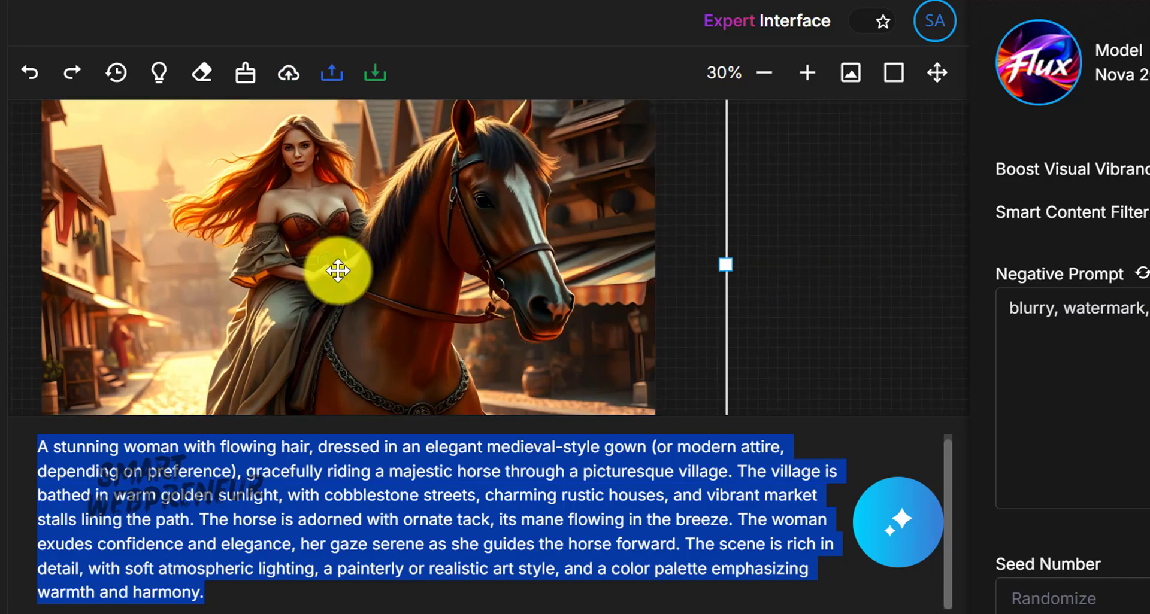
scroll(338, 270, up, 3)
drag(441, 272, 522, 346)
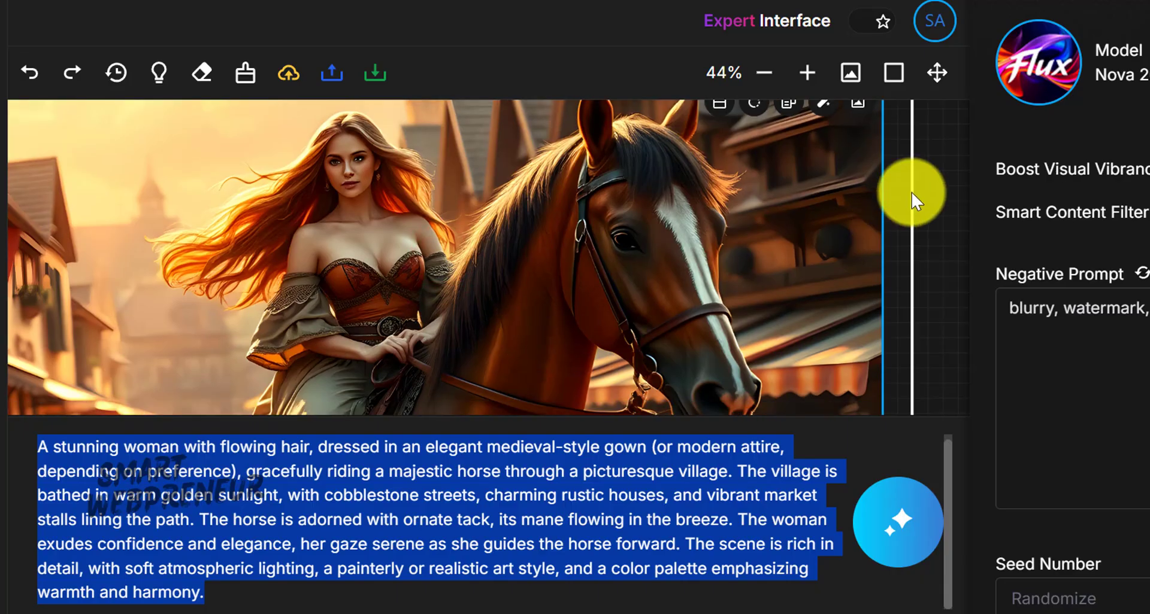
scroll(685, 216, down, 3)
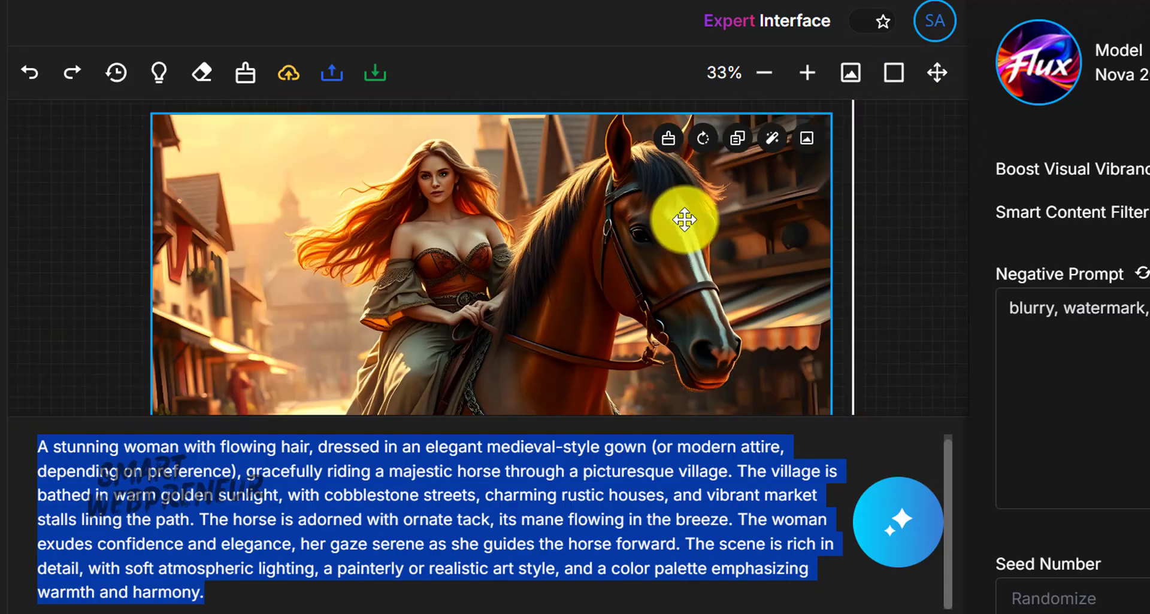
click(809, 139)
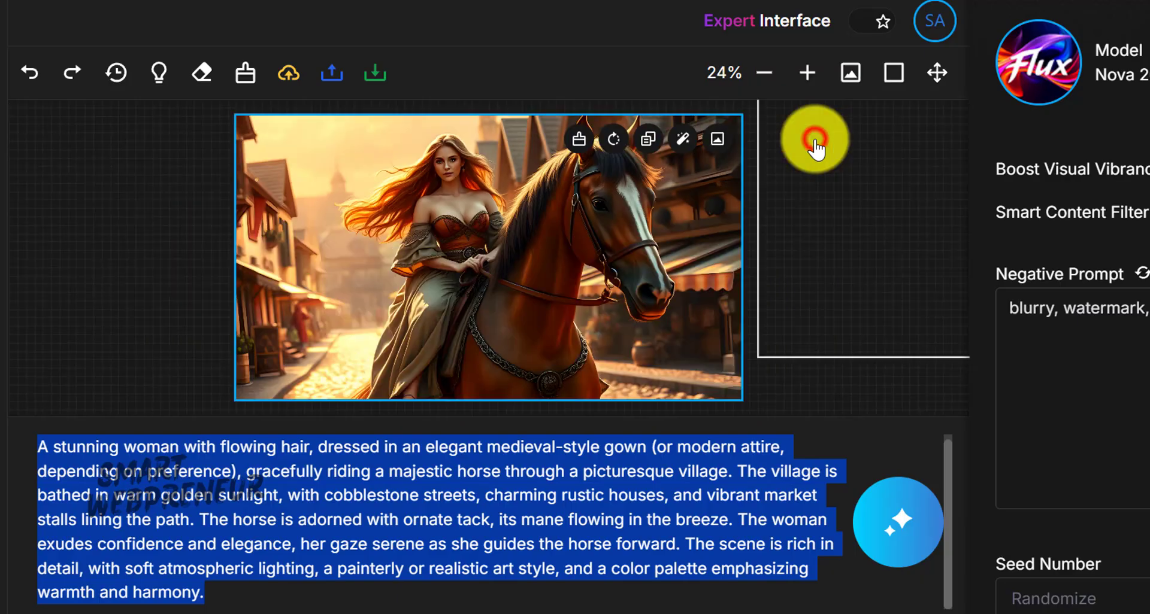
click(718, 145)
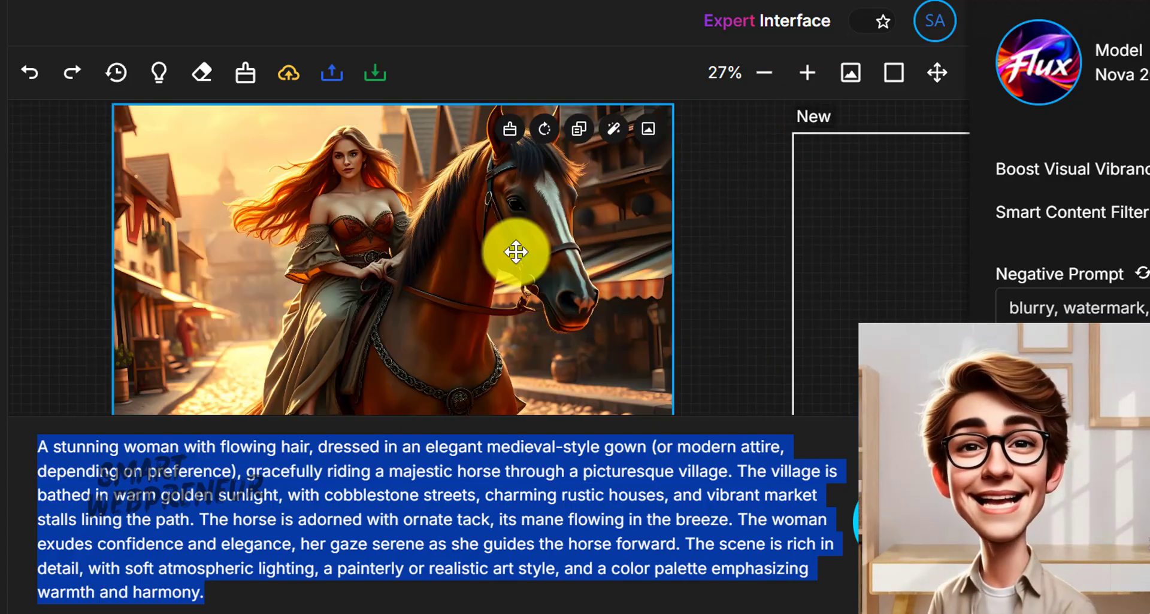
Review the horse image's AI edit options, close the list and deselect the prompt
click(614, 135)
click(679, 513)
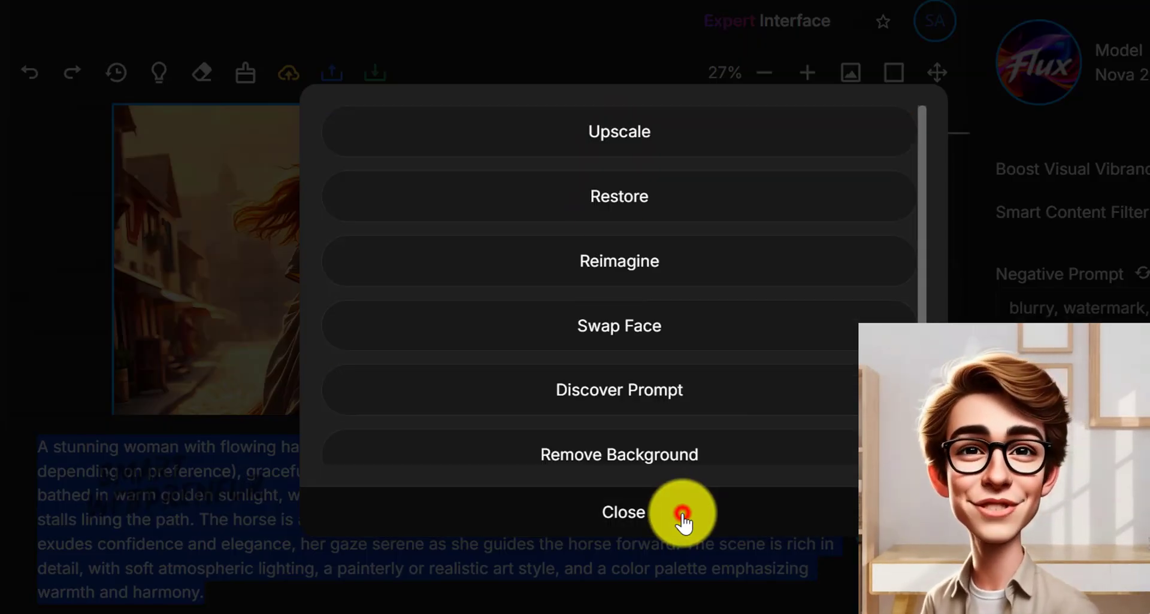
click(651, 520)
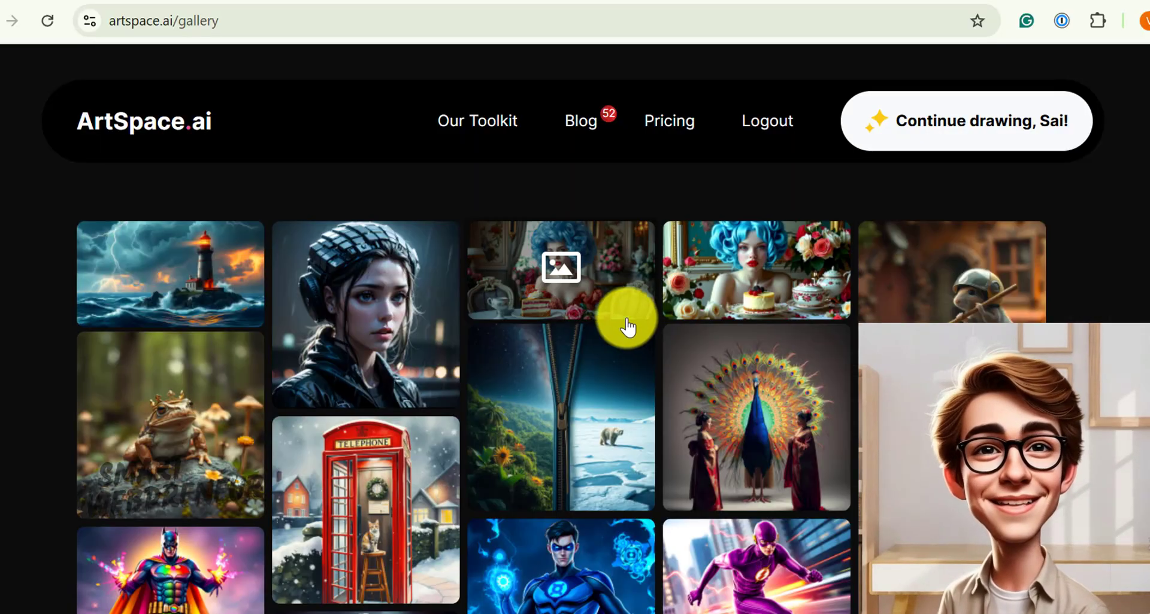
scroll(627, 327, down, 5)
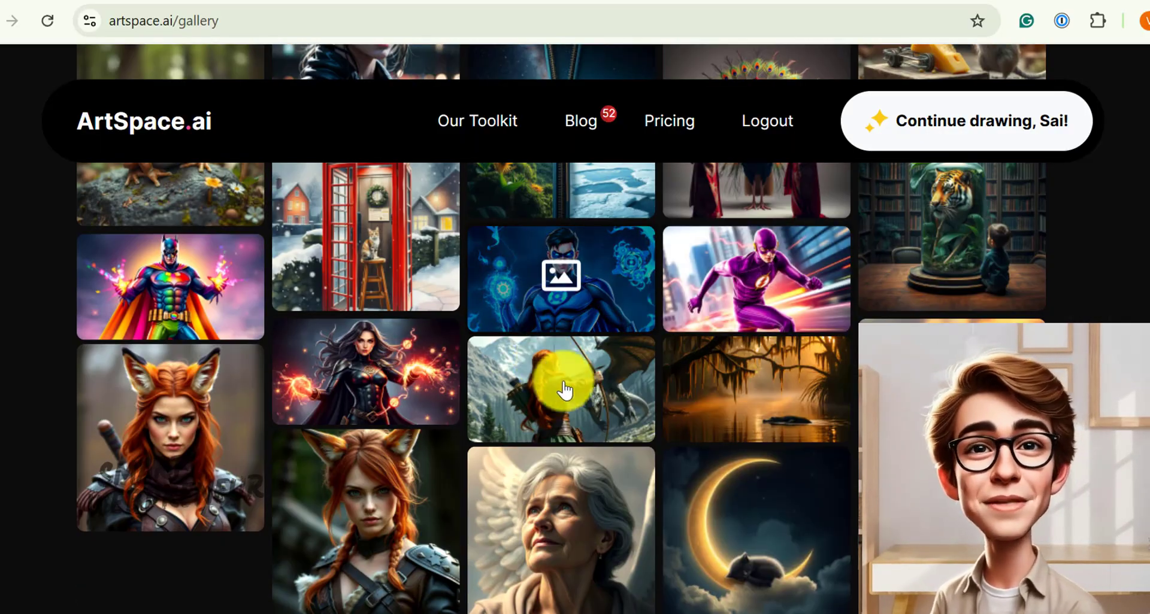
scroll(467, 375, down, 5)
scroll(413, 390, down, 8)
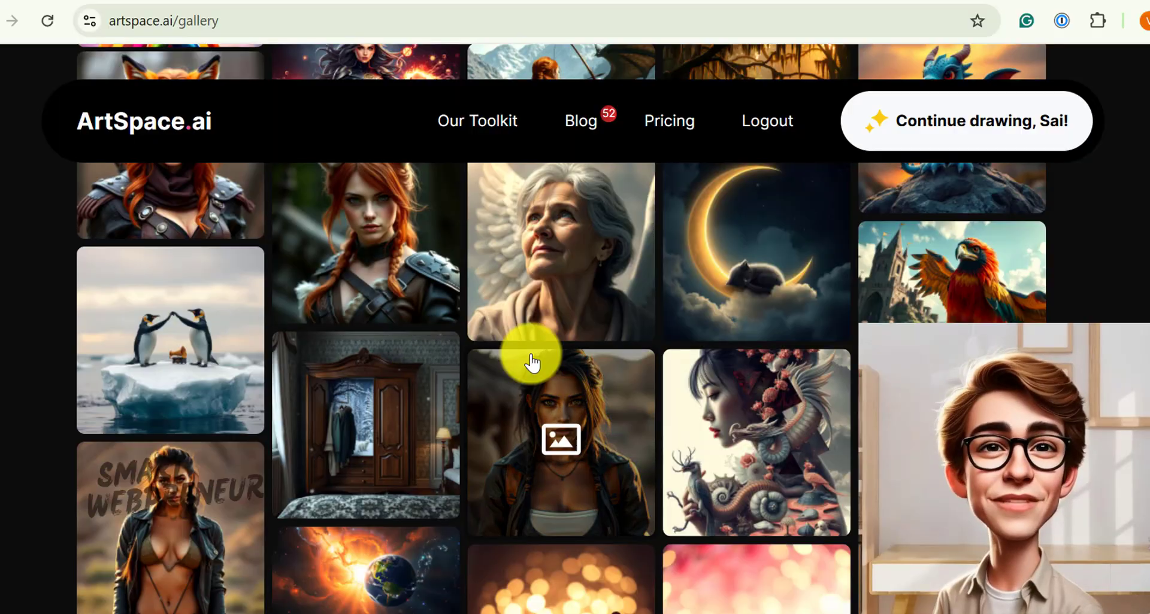
scroll(443, 379, down, 2)
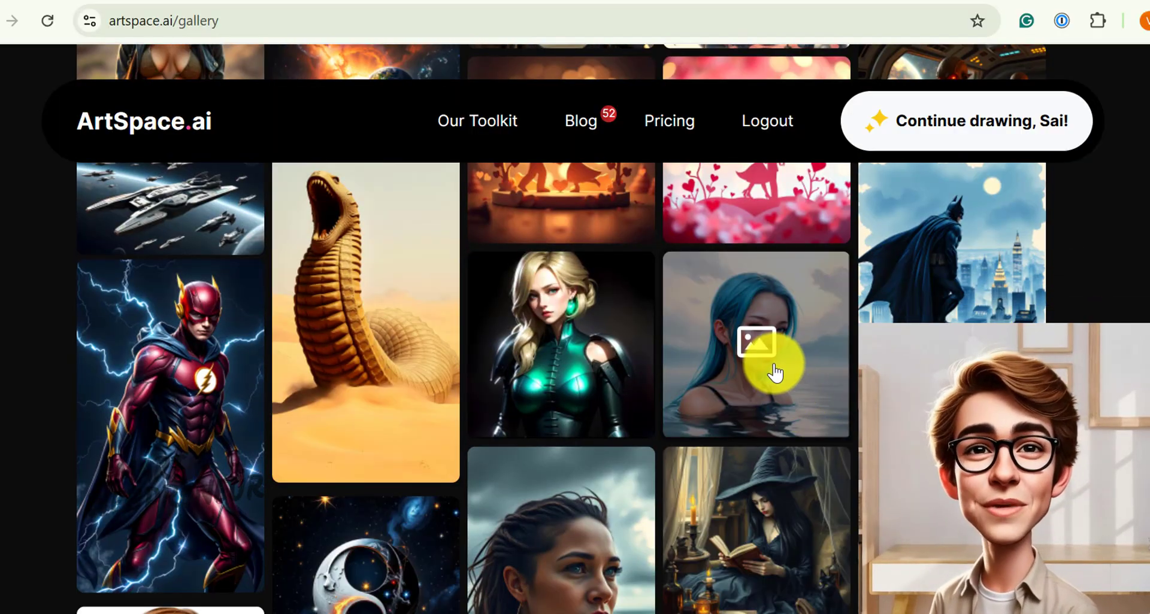
click(199, 363)
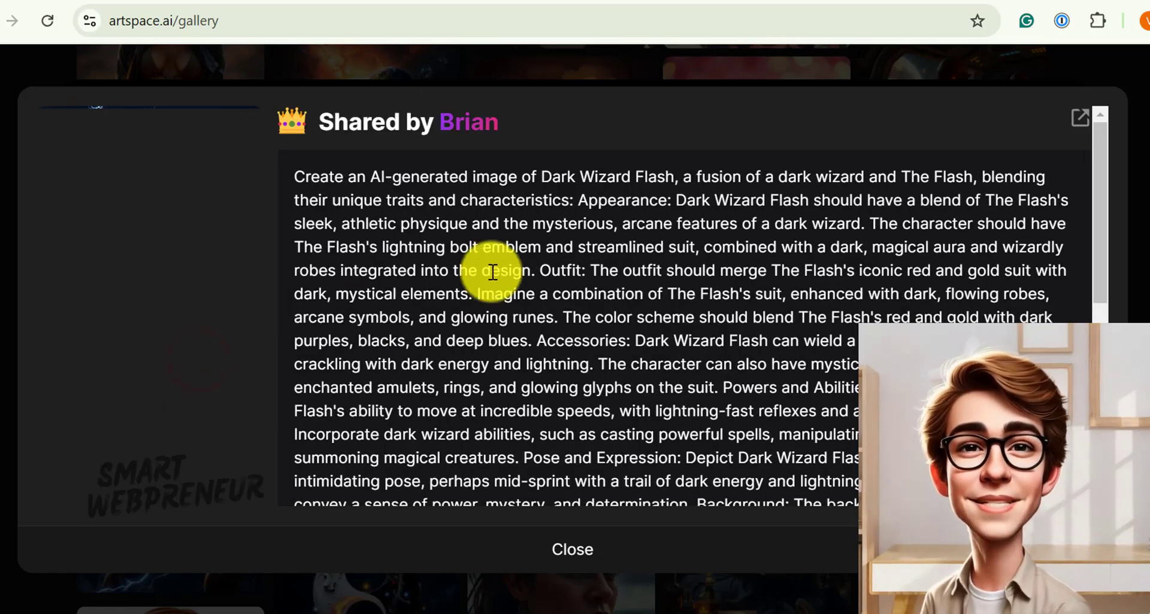
scroll(516, 267, down, 4)
scroll(522, 271, down, 1)
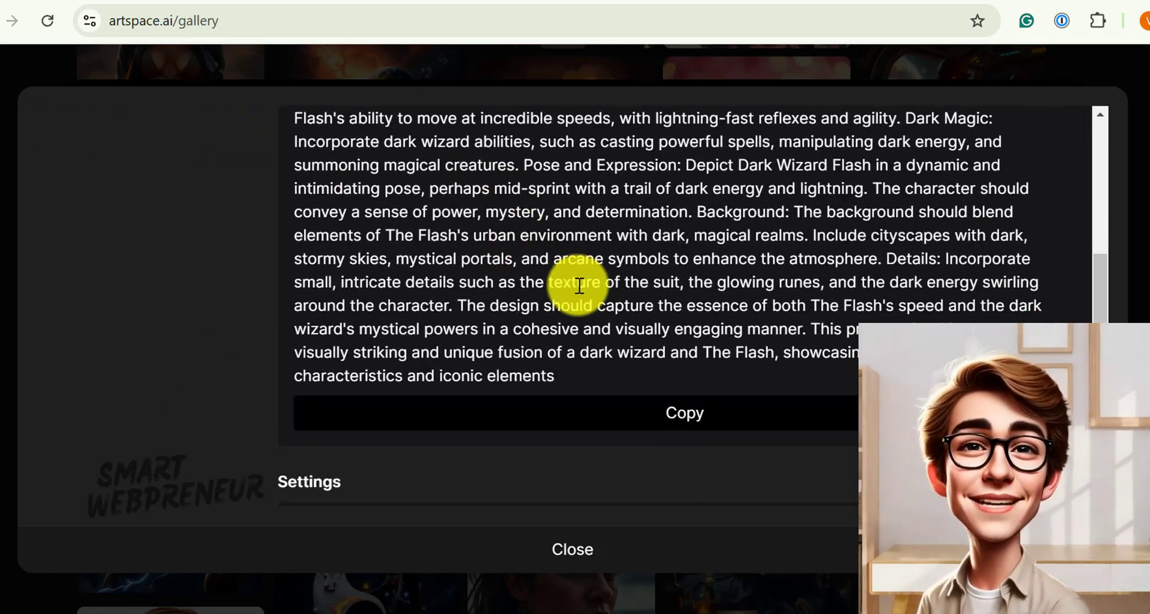
scroll(591, 296, up, 3)
click(573, 545)
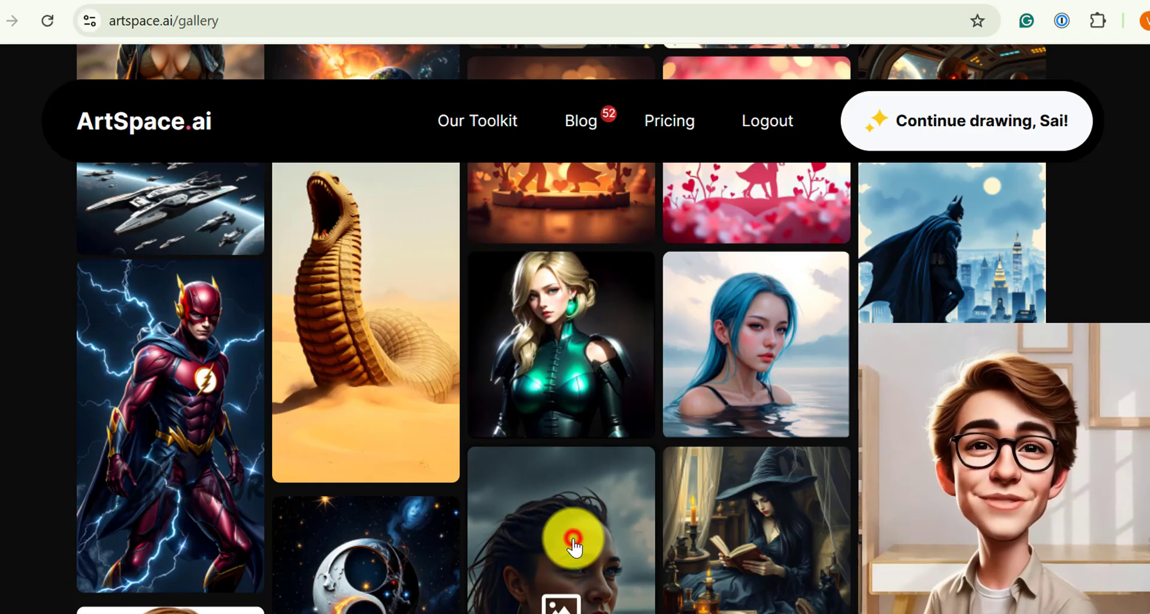
scroll(628, 312, down, 4)
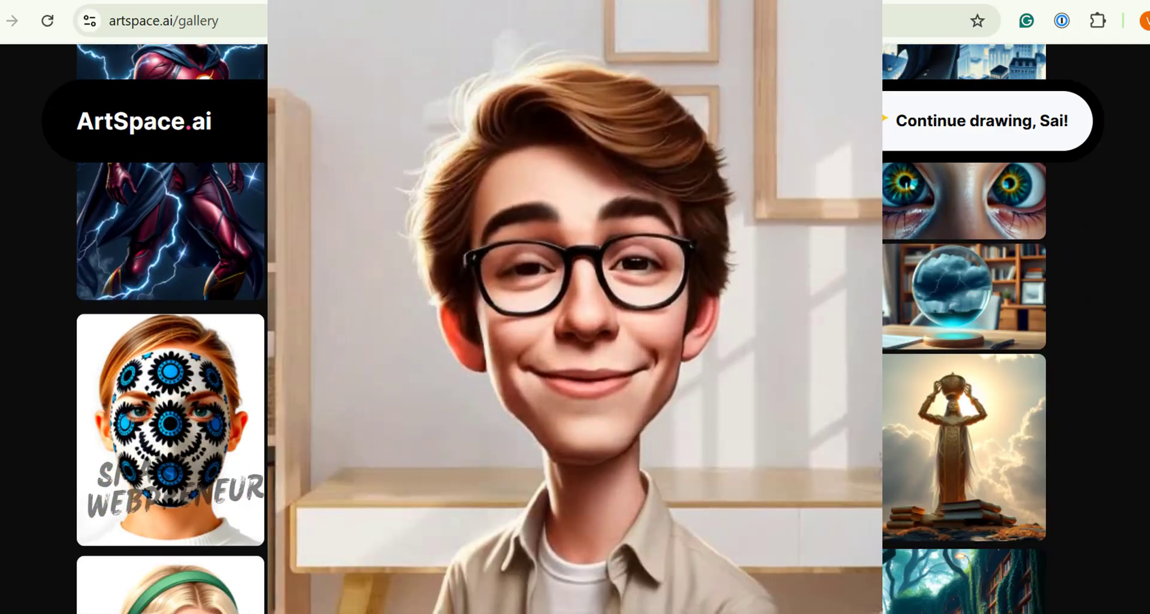
Browse the gallery and view the teacup-forest image's prompt, then close it
scroll(632, 316, down, 2)
scroll(632, 316, down, 5)
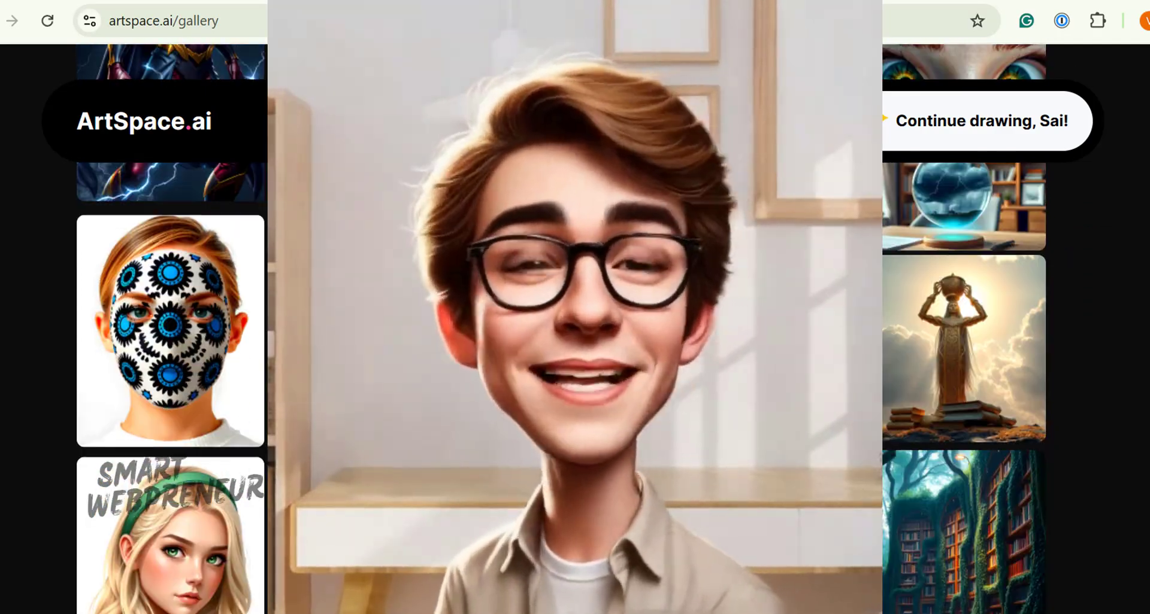
scroll(632, 315, down, 3)
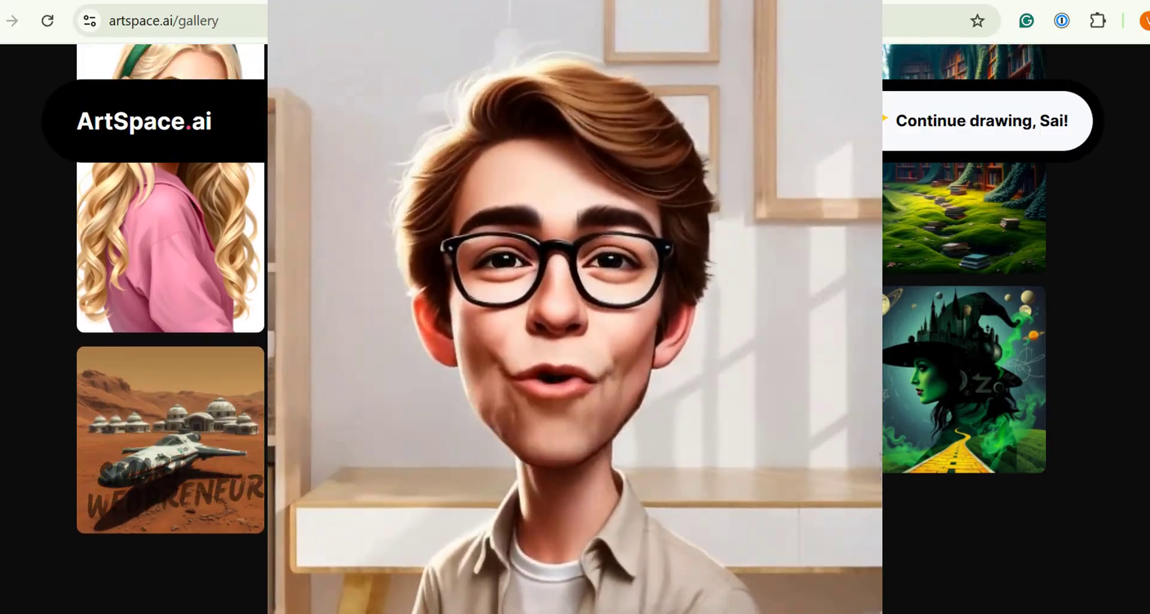
click(631, 315)
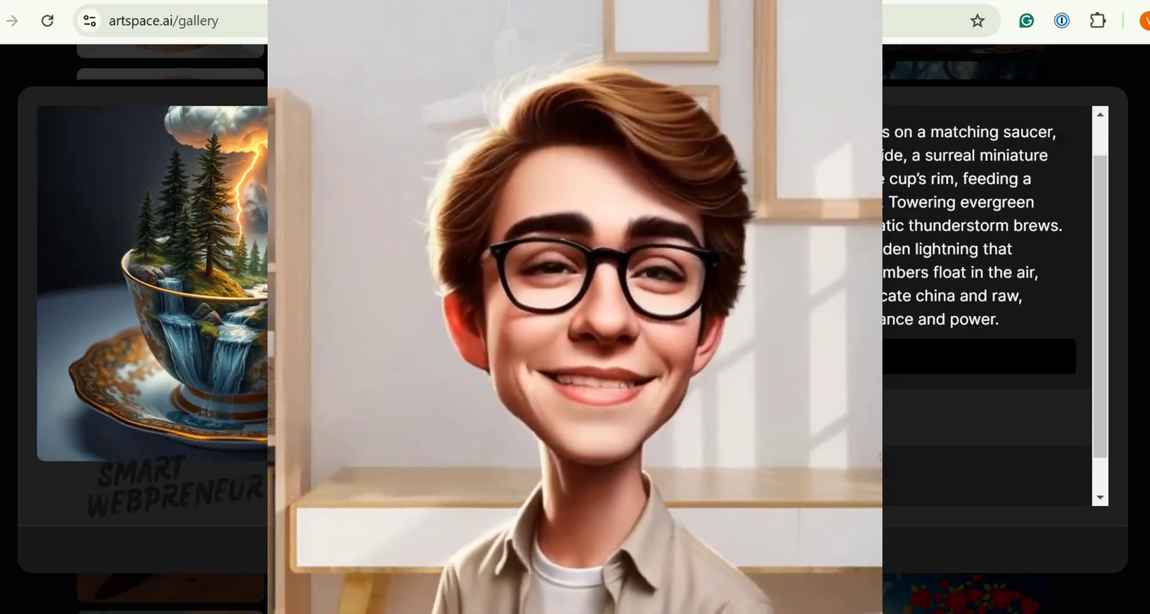
scroll(970, 269, down, 1)
key(Escape)
Back on the canvas, select the horse-riding image
scroll(575, 359, down, 8)
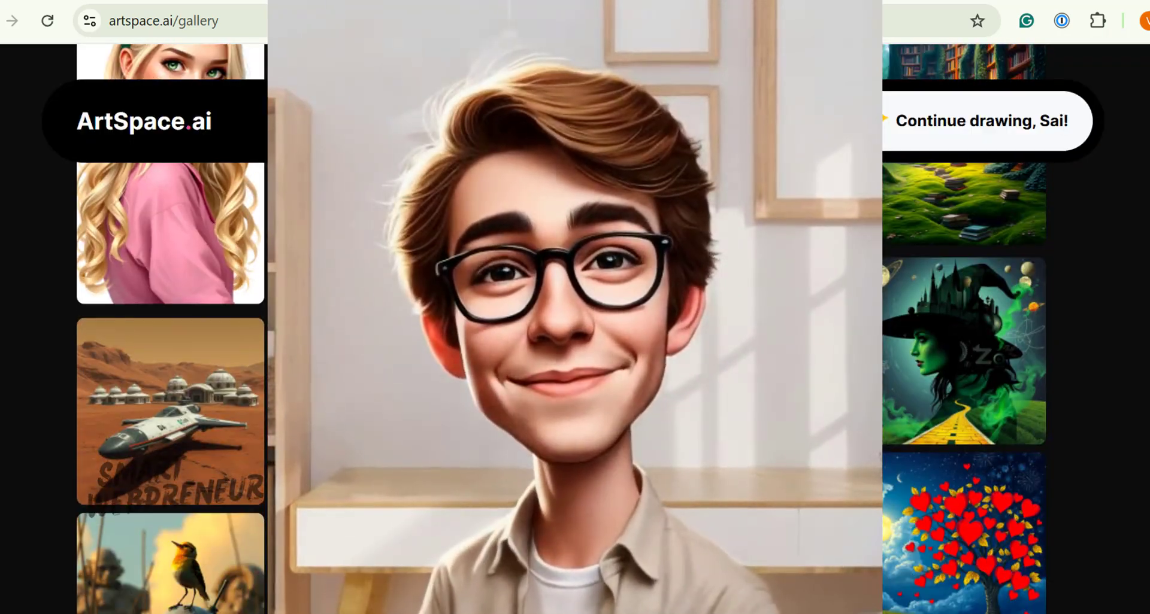
scroll(575, 359, down, 5)
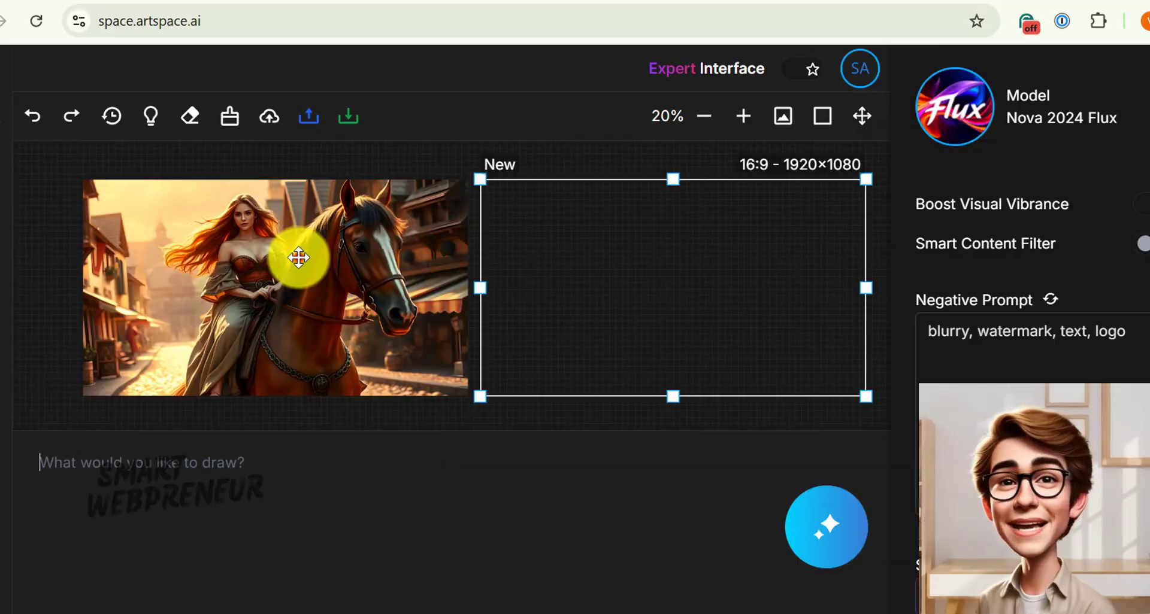
click(298, 258)
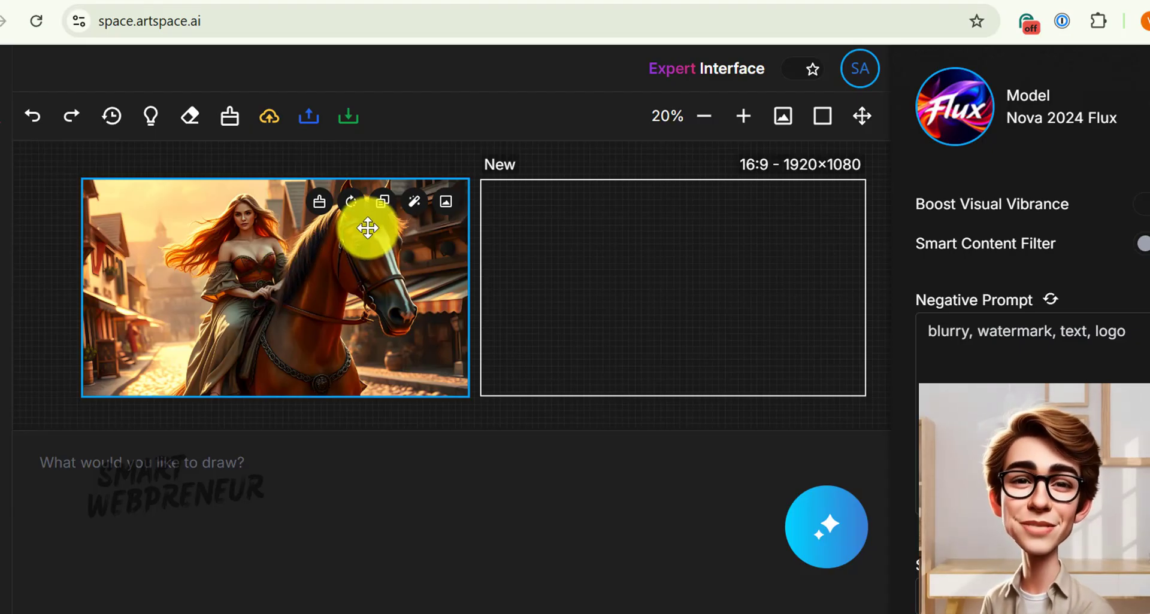
Upscale the woman-on-horseback painting from its Magic menu
click(413, 204)
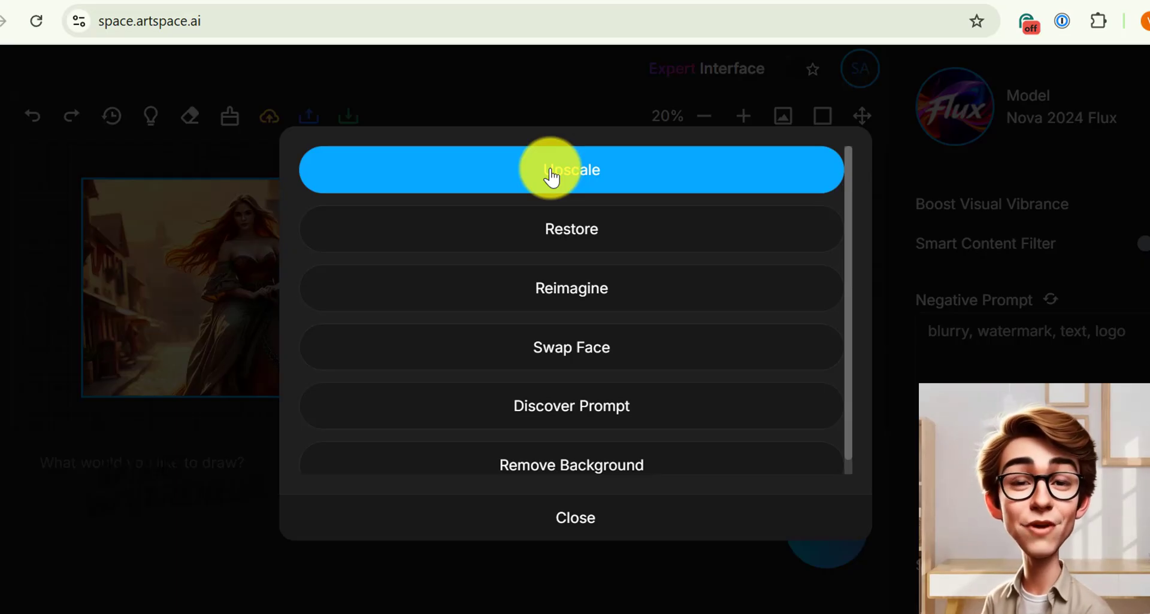
click(552, 174)
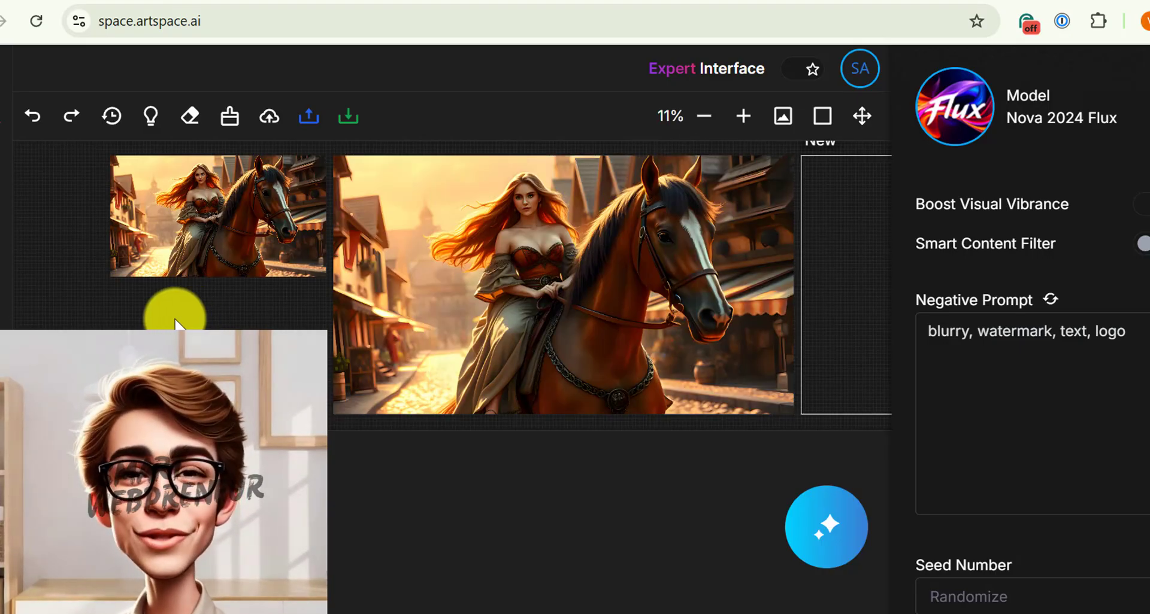
scroll(509, 275, up, 3)
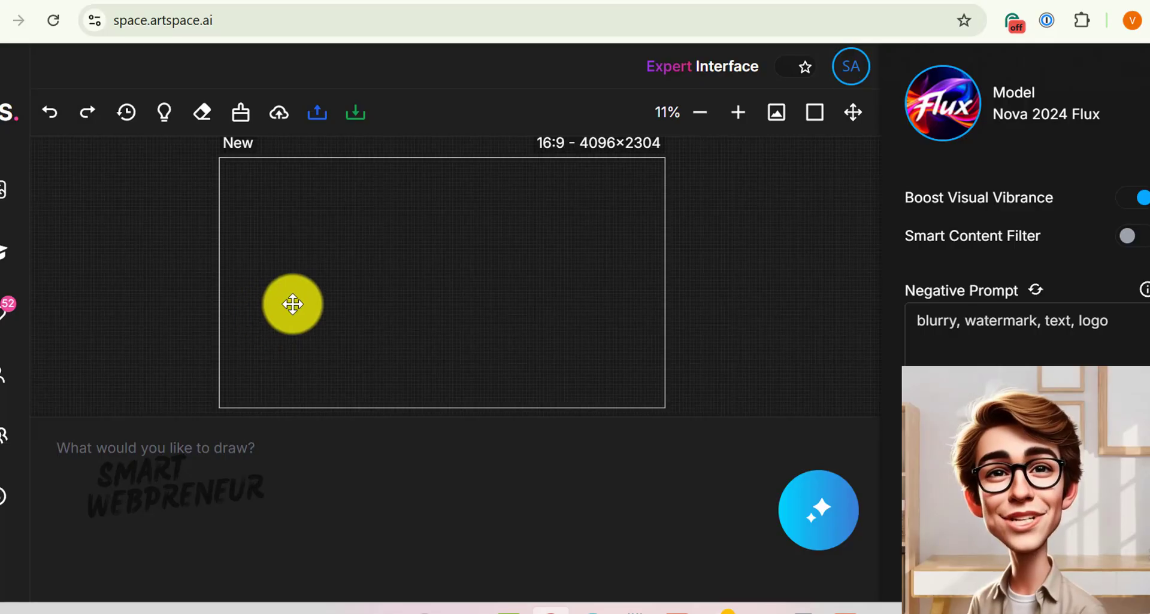
Upload old-photo.jpg, the picture of two women, onto the canvas
click(323, 122)
click(591, 358)
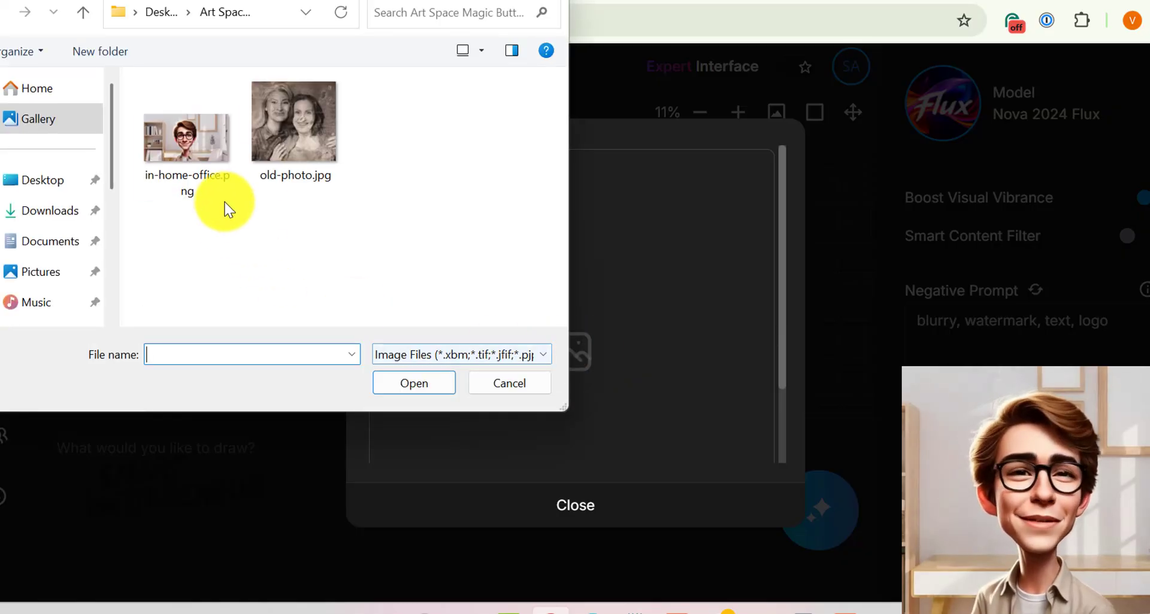
click(309, 142)
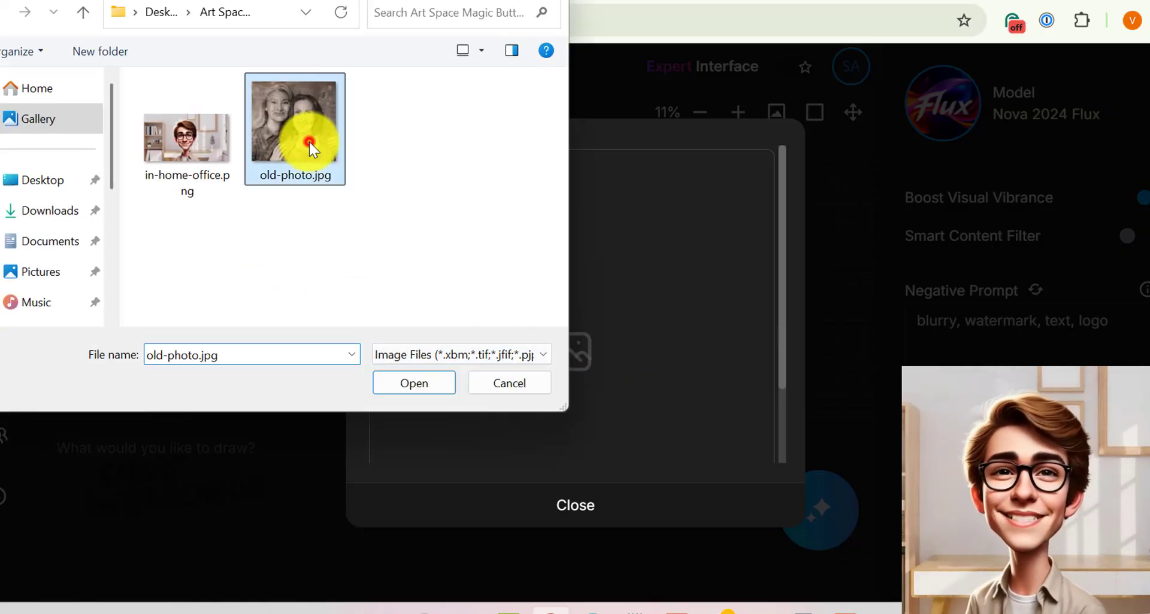
click(422, 383)
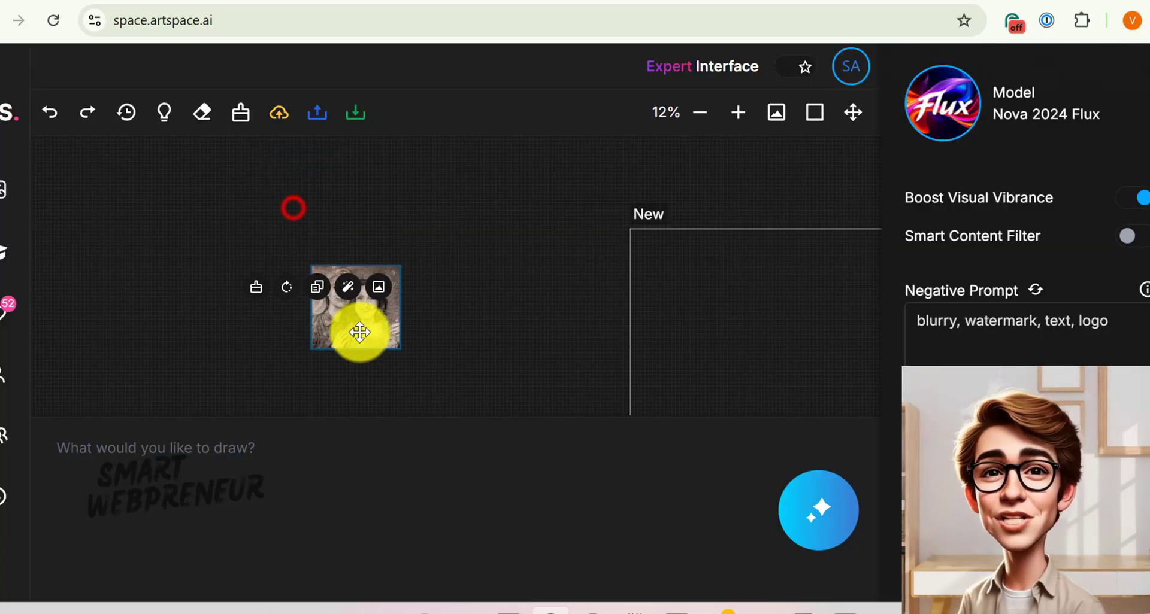
Move the old photo left and run Restore on it
click(379, 288)
click(756, 270)
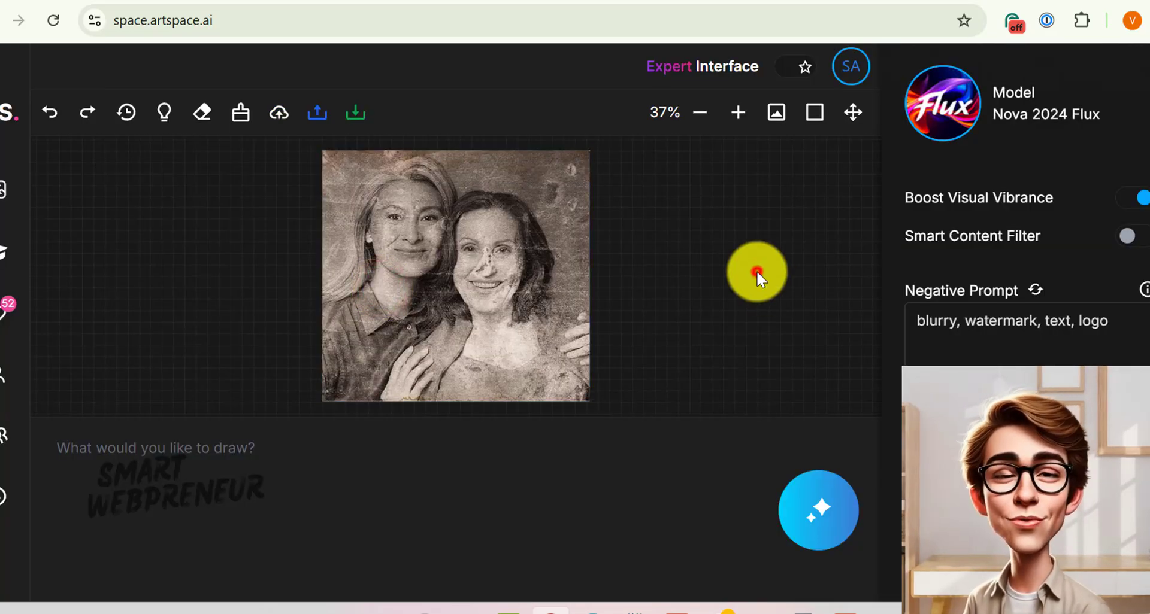
click(451, 260)
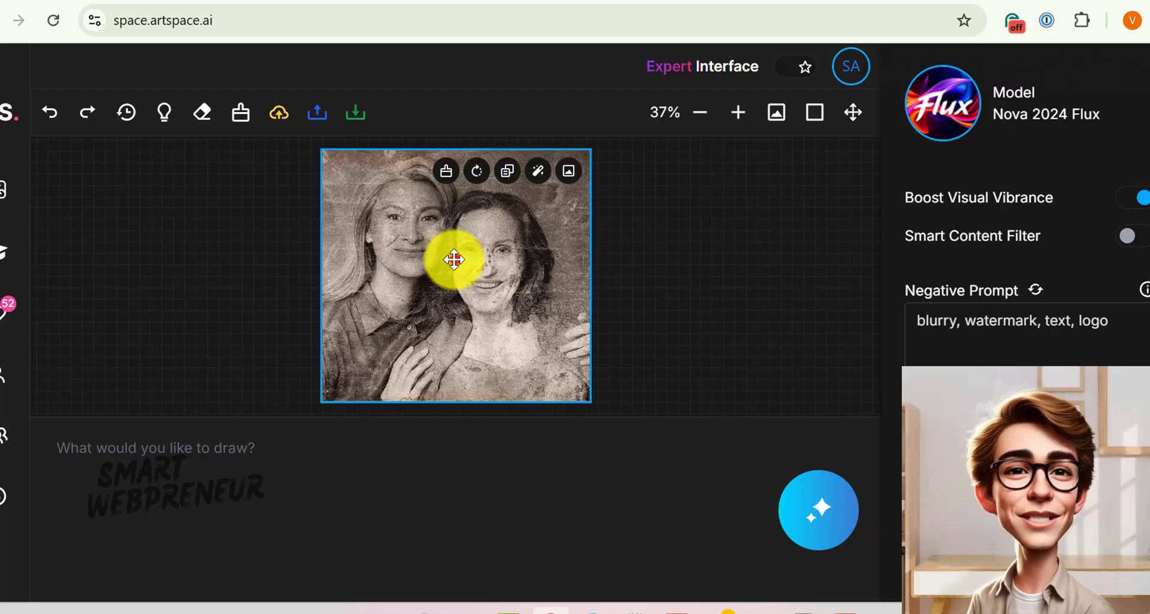
drag(454, 257, 303, 257)
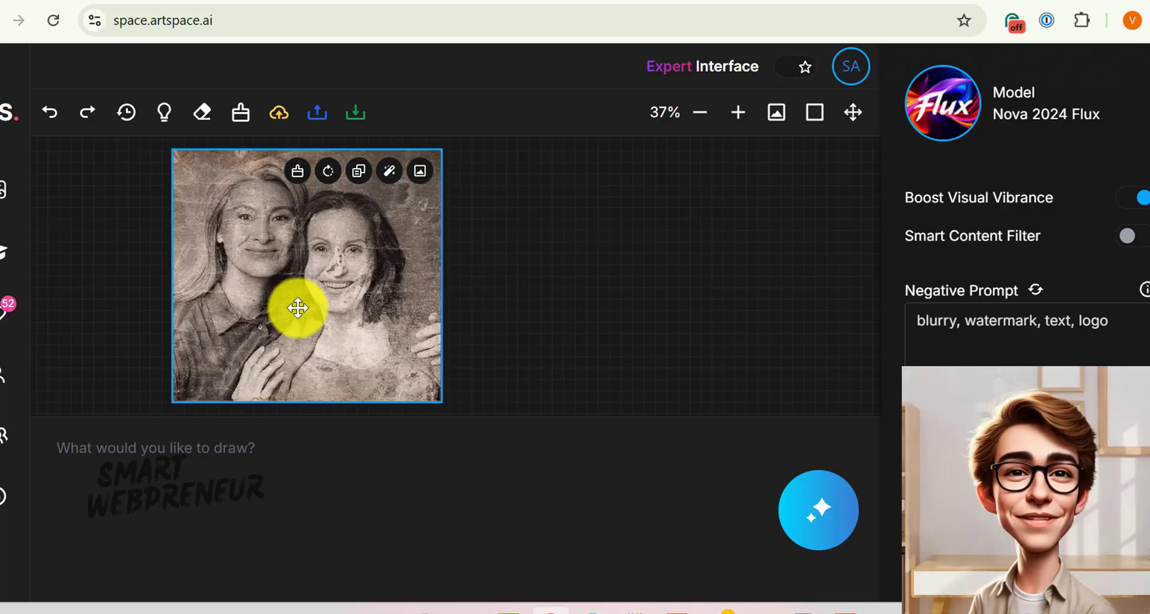
click(389, 172)
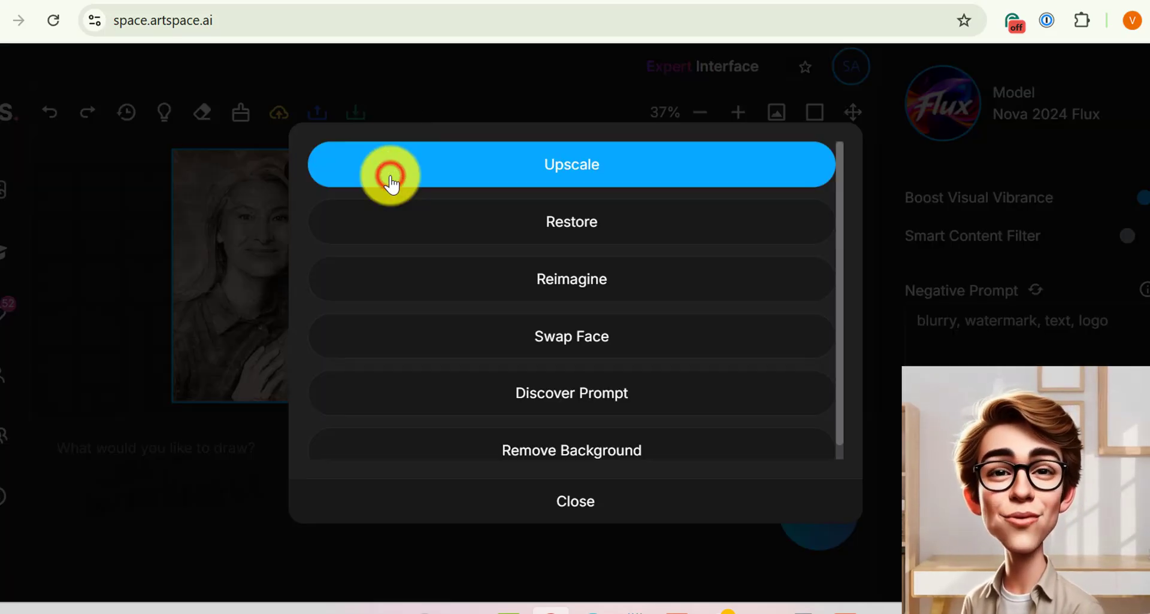
click(510, 234)
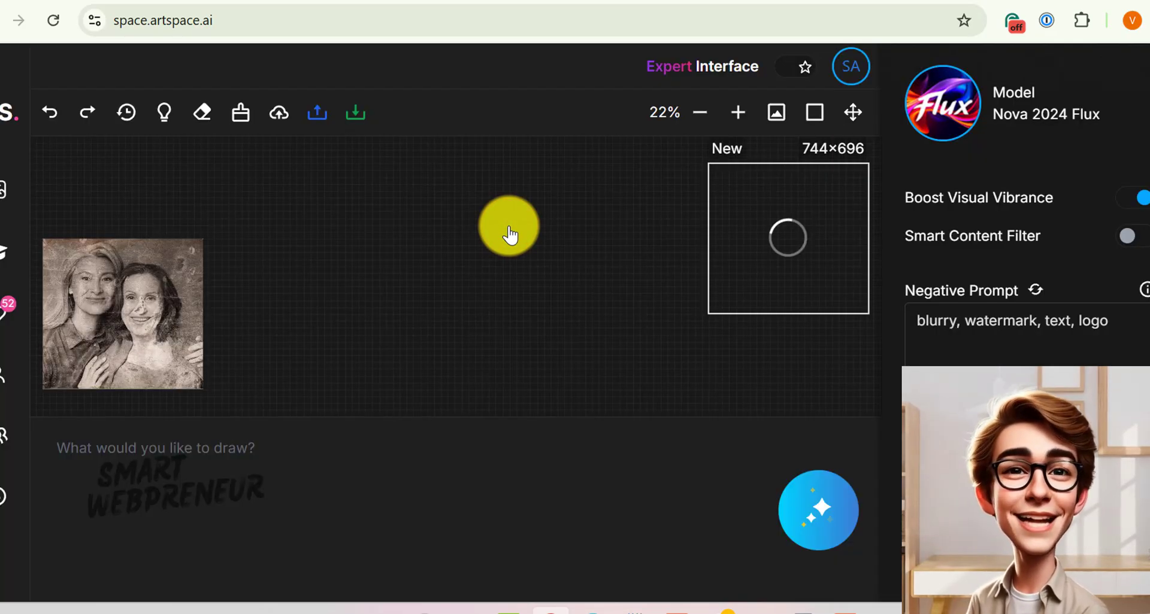
Fit the canvas in view and place the restored photo beside the original
key(space)
drag(431, 245, 222, 277)
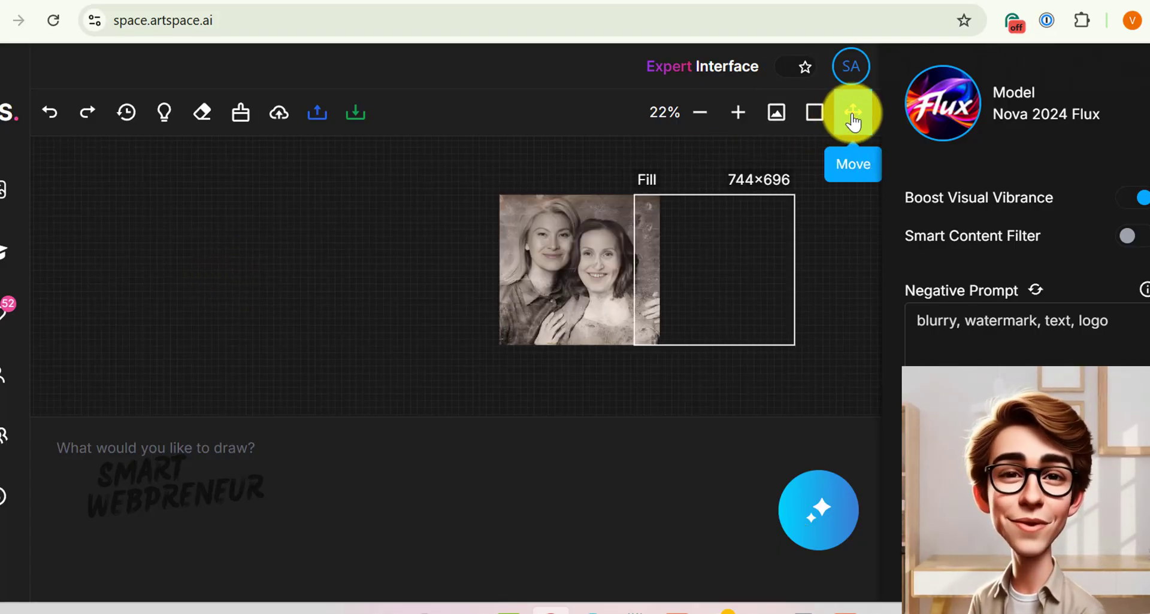
click(813, 115)
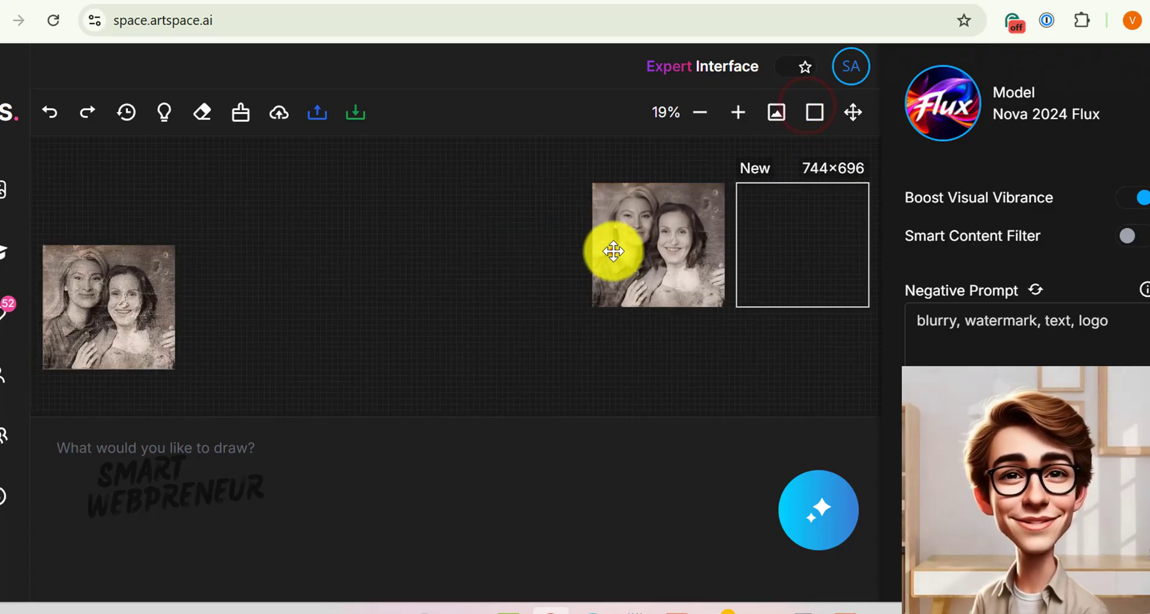
drag(611, 249, 326, 321)
drag(143, 318, 256, 288)
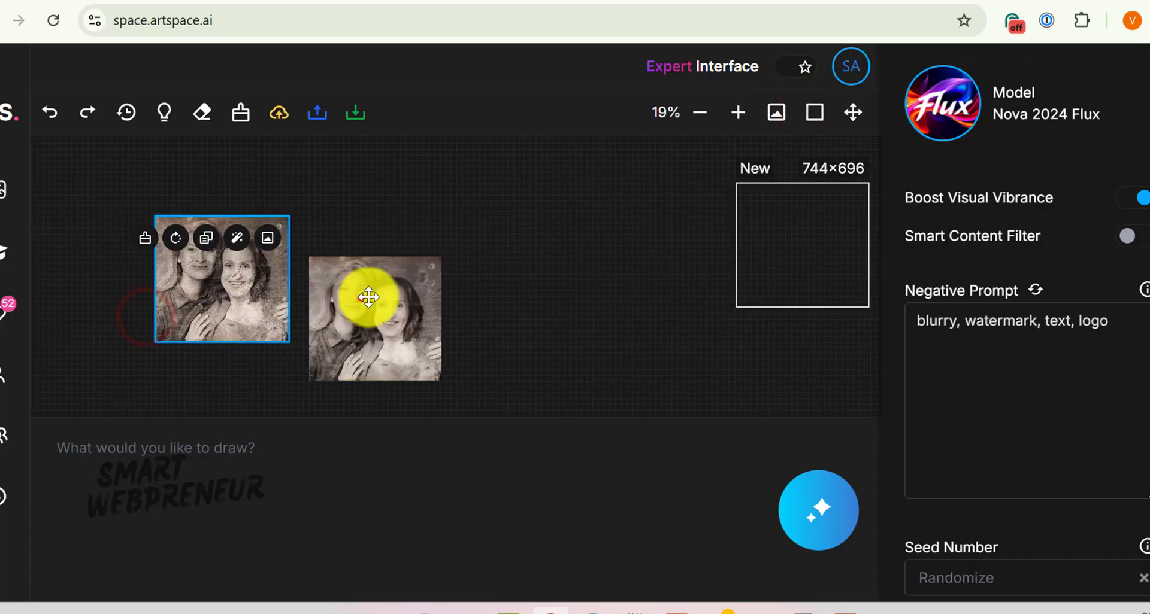
drag(362, 298, 443, 239)
click(241, 286)
drag(241, 287, 297, 262)
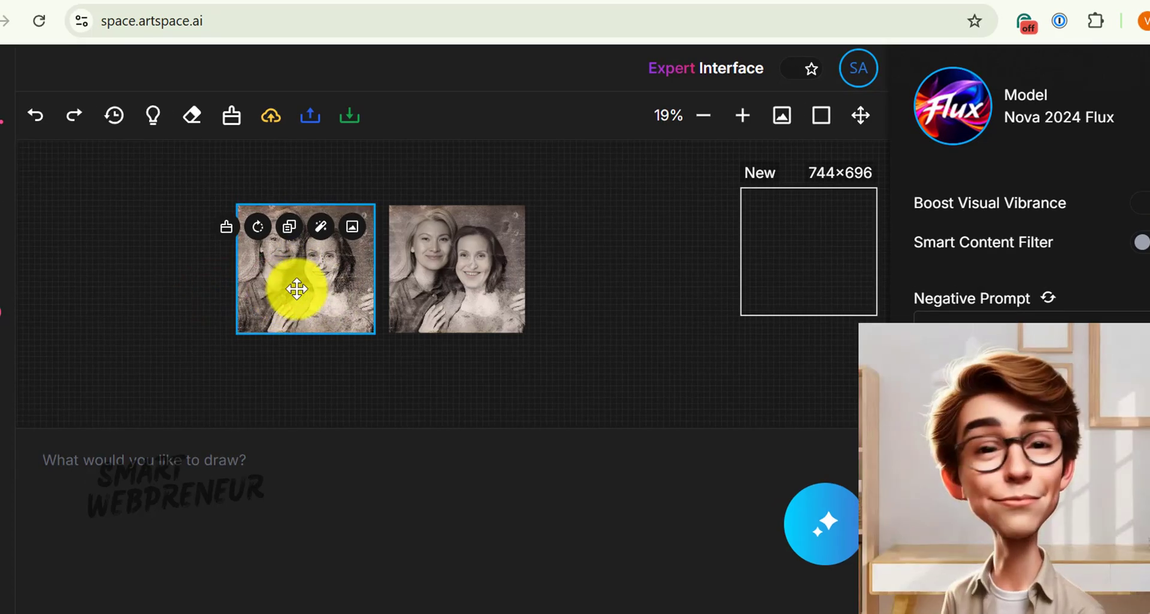
scroll(308, 298, up, 4)
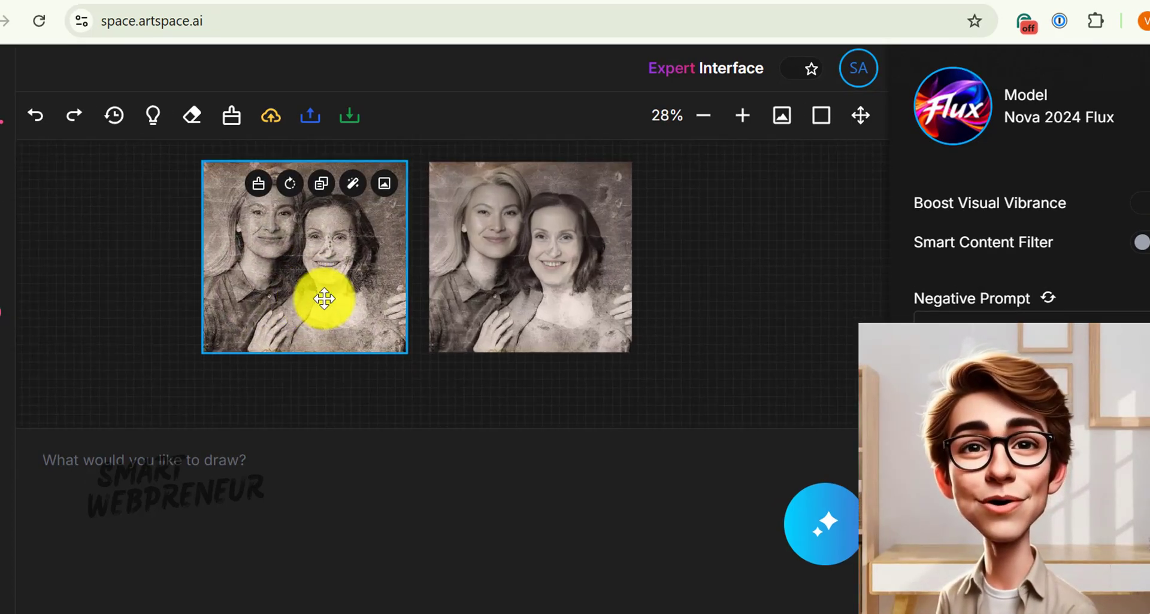
click(837, 270)
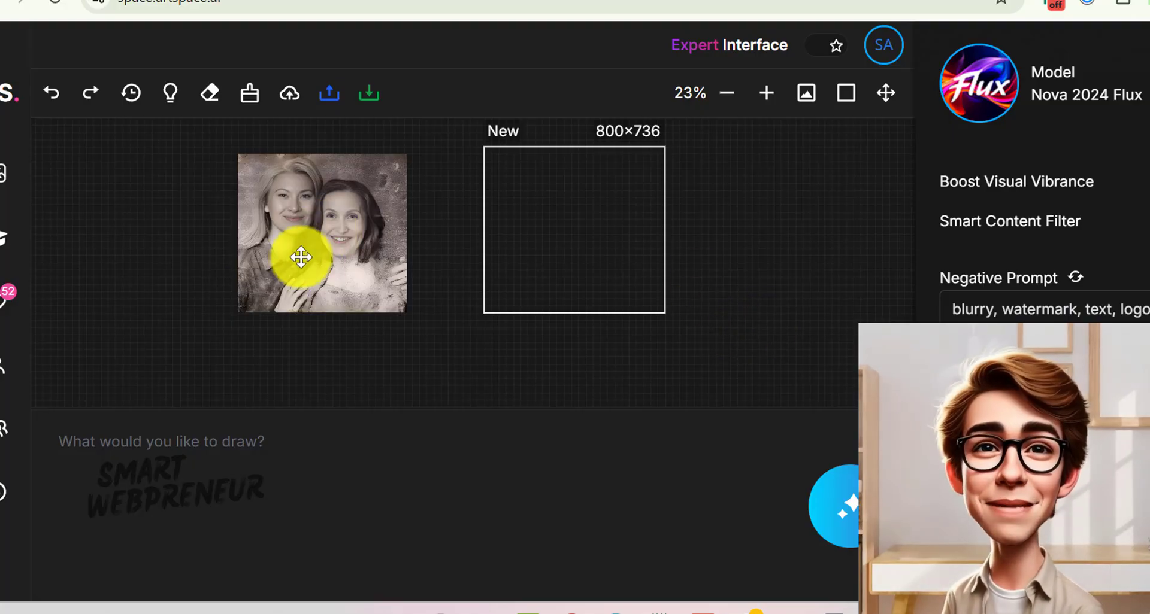
Reimagine the old photo and line up the result and empty frame beside the original
click(278, 226)
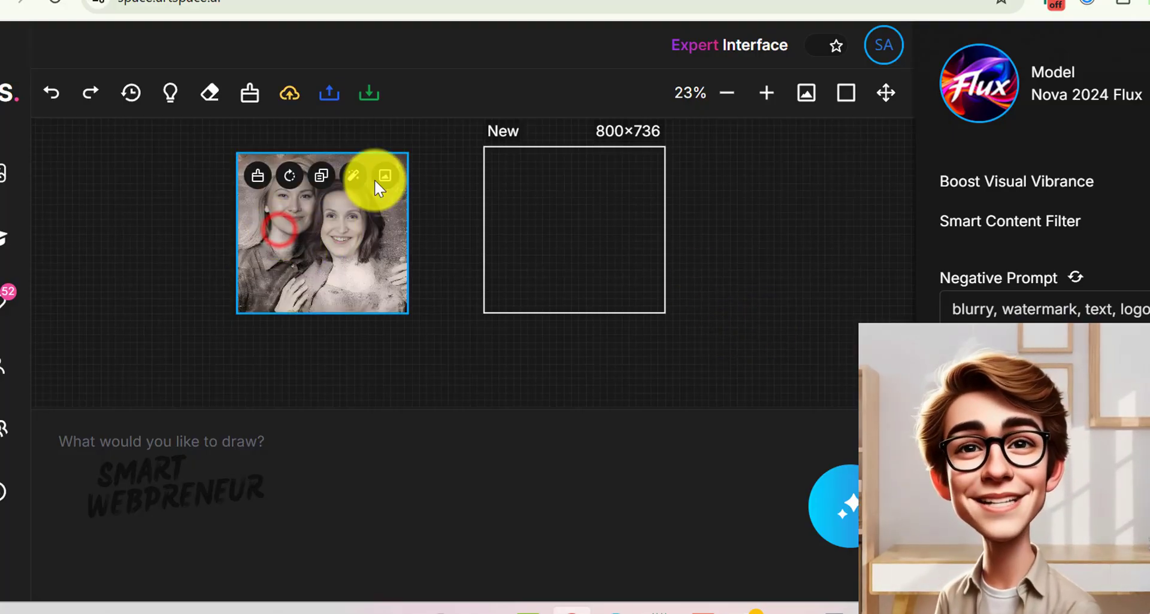
click(346, 178)
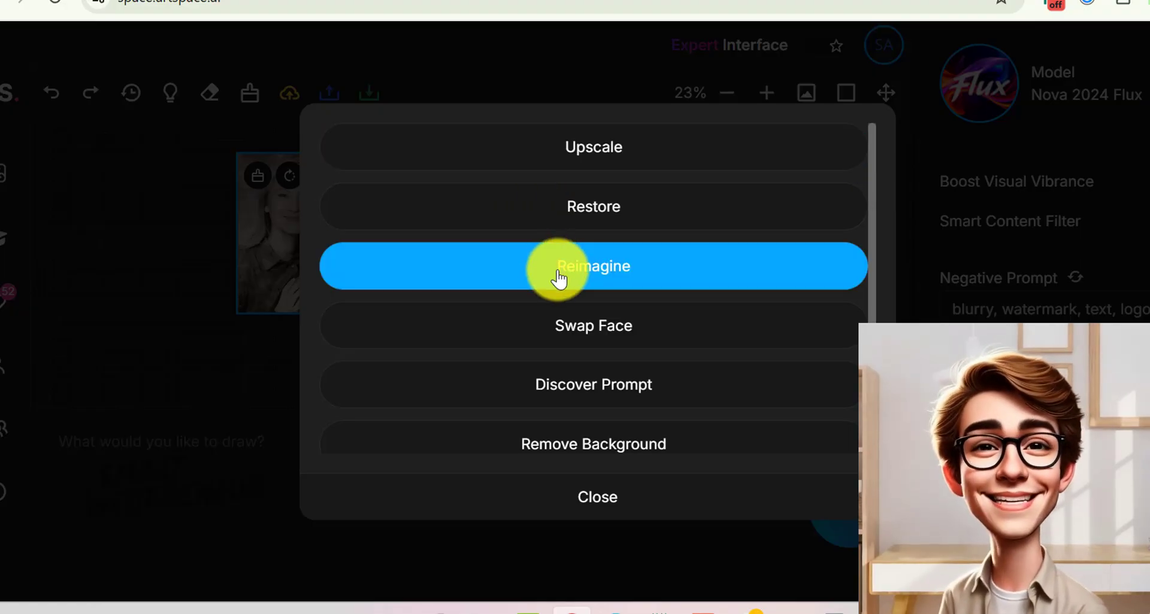
click(558, 273)
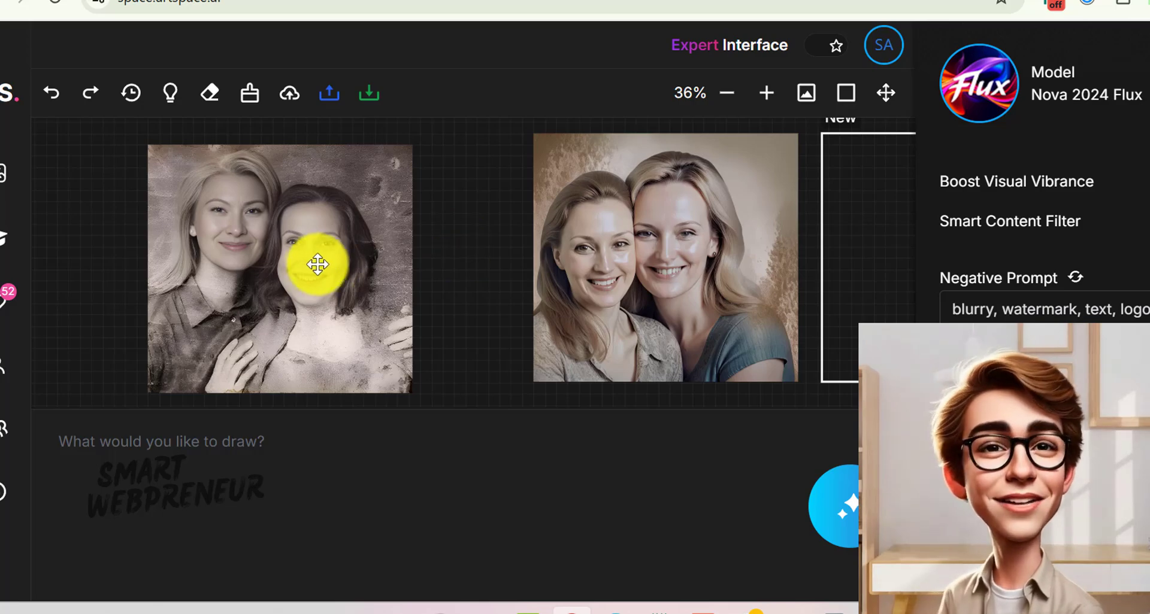
drag(314, 263, 211, 263)
drag(587, 264, 384, 275)
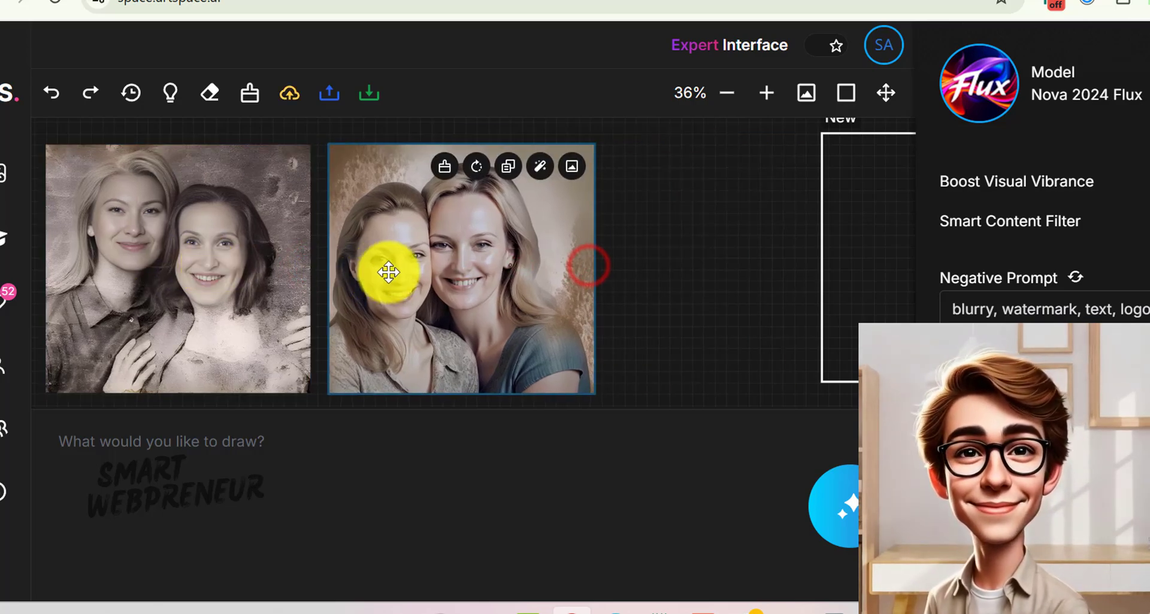
drag(895, 284, 695, 296)
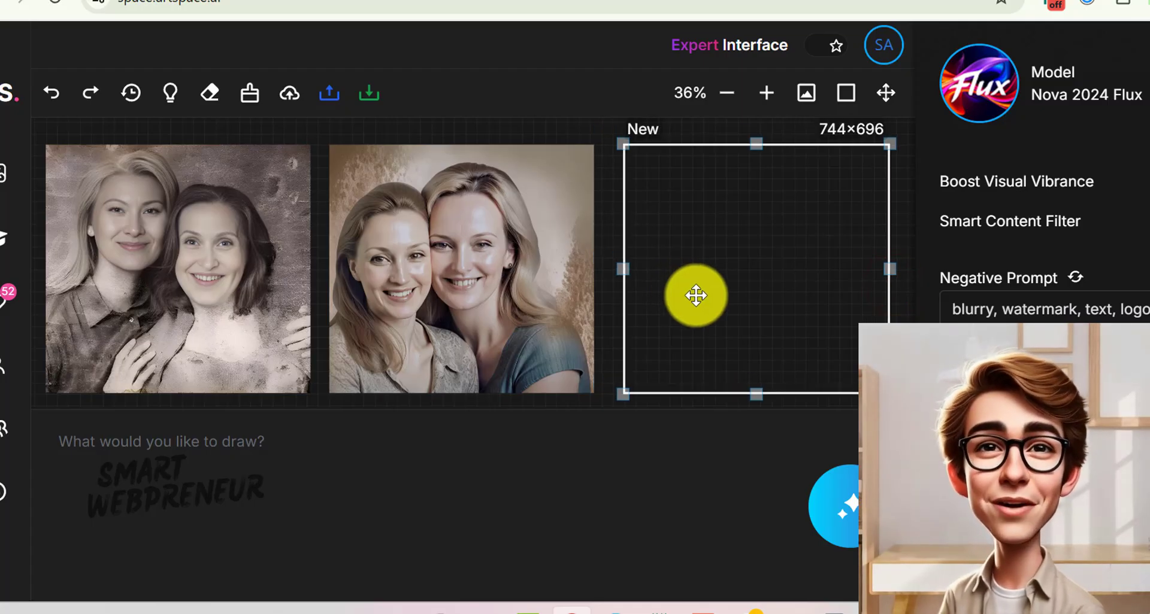
Run Reimagine on the original old photo a second time
click(172, 302)
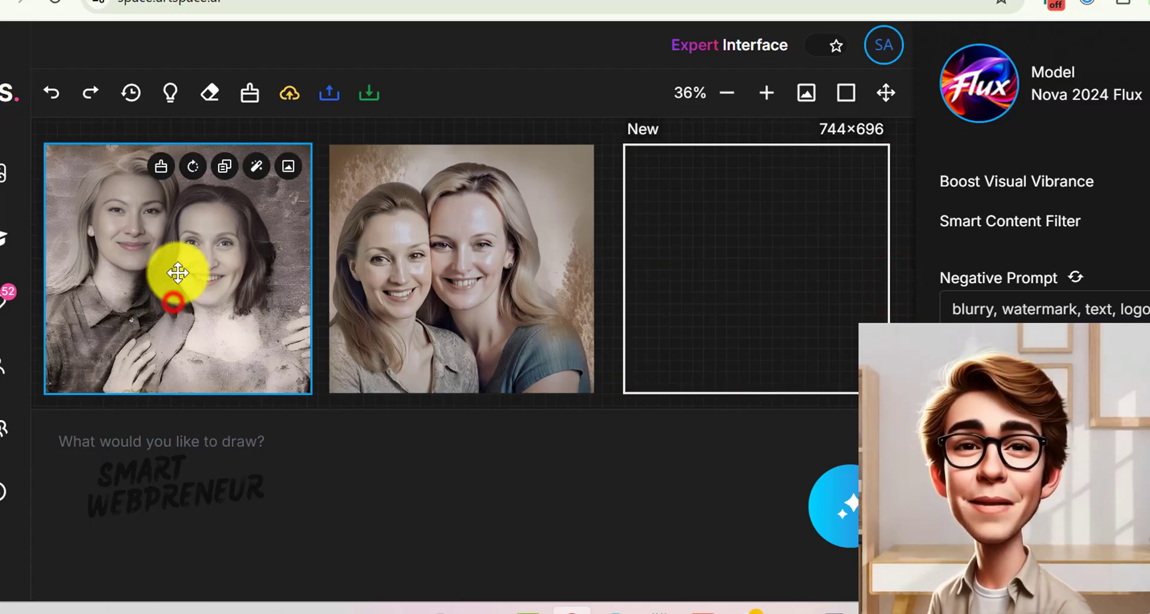
click(252, 171)
click(565, 262)
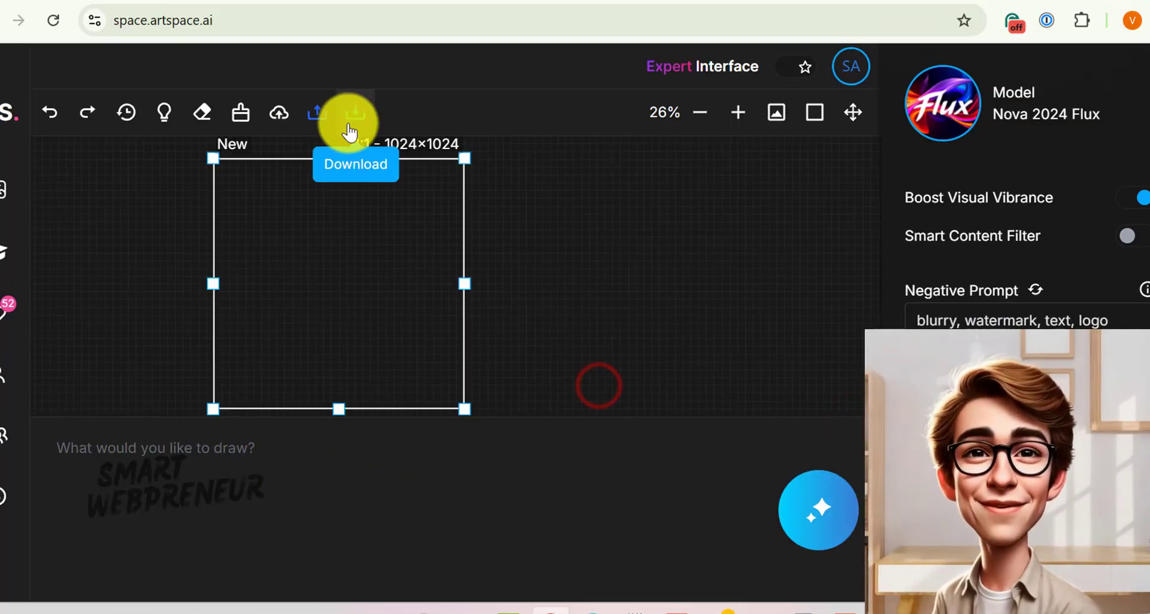
Upload the carry-female-1.png cartoon portrait and select it on the canvas
click(317, 113)
click(589, 347)
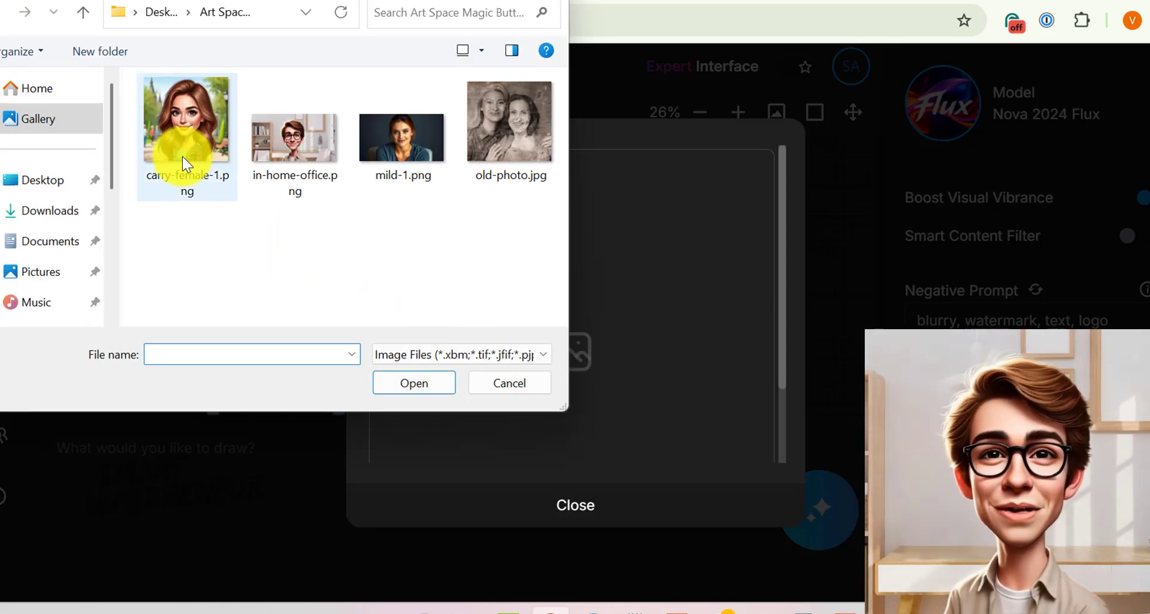
click(182, 156)
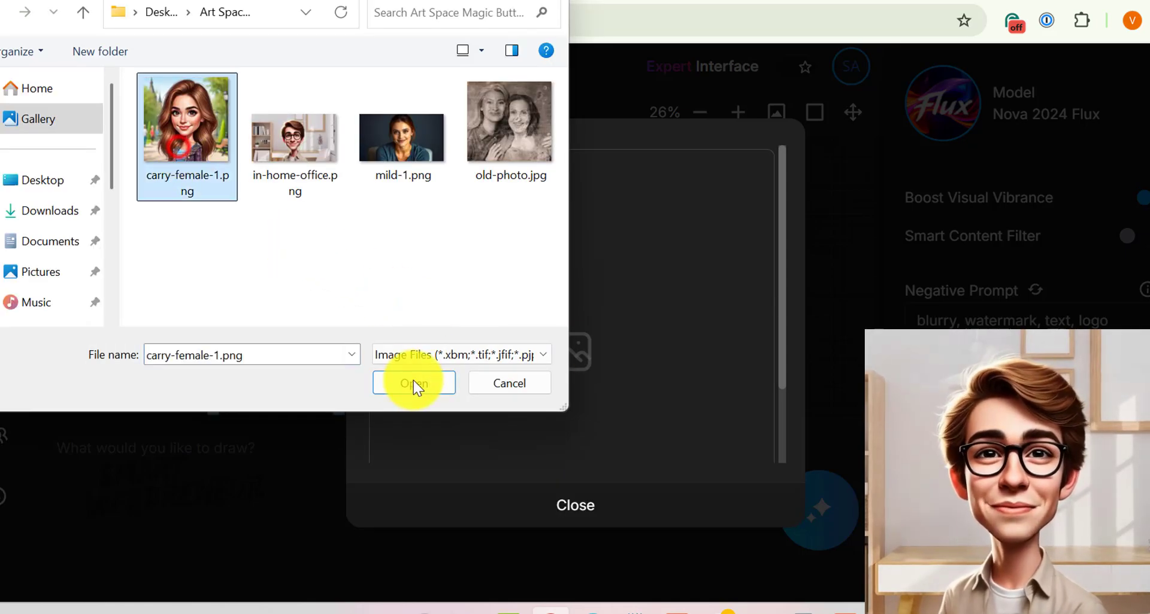
click(414, 382)
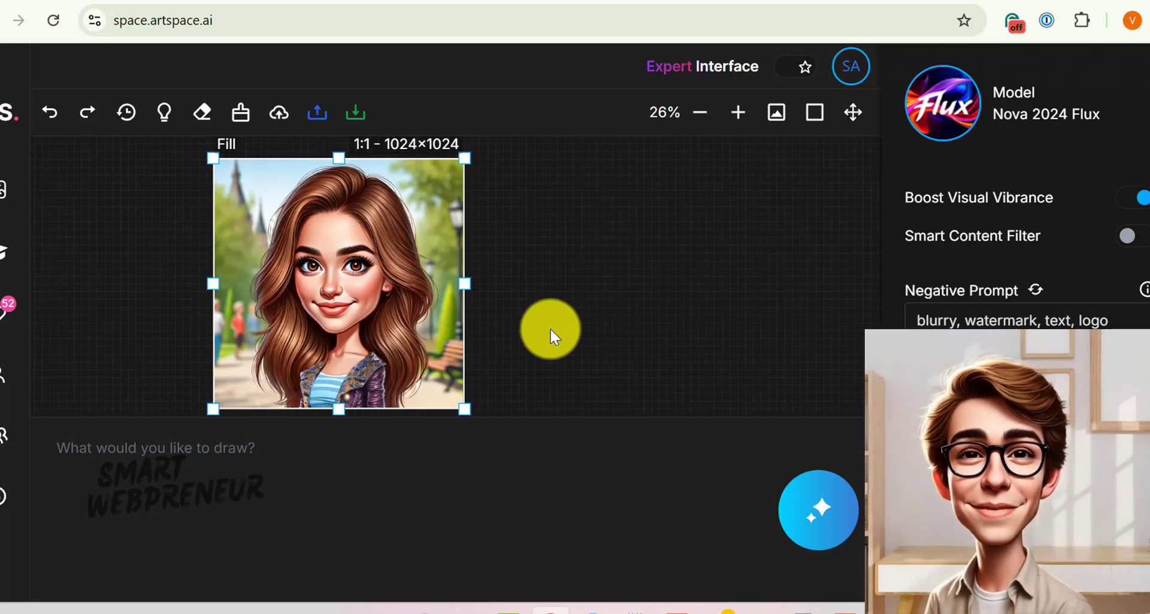
click(550, 328)
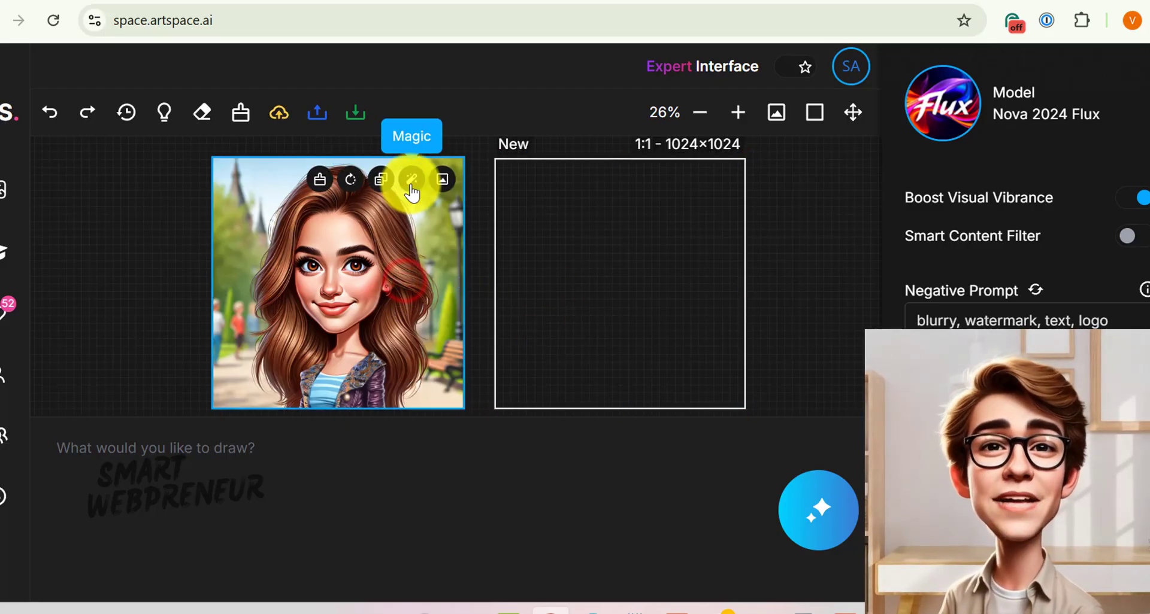
Swap the face from mild-1.png onto the cartoon girl with Swap Face
click(411, 190)
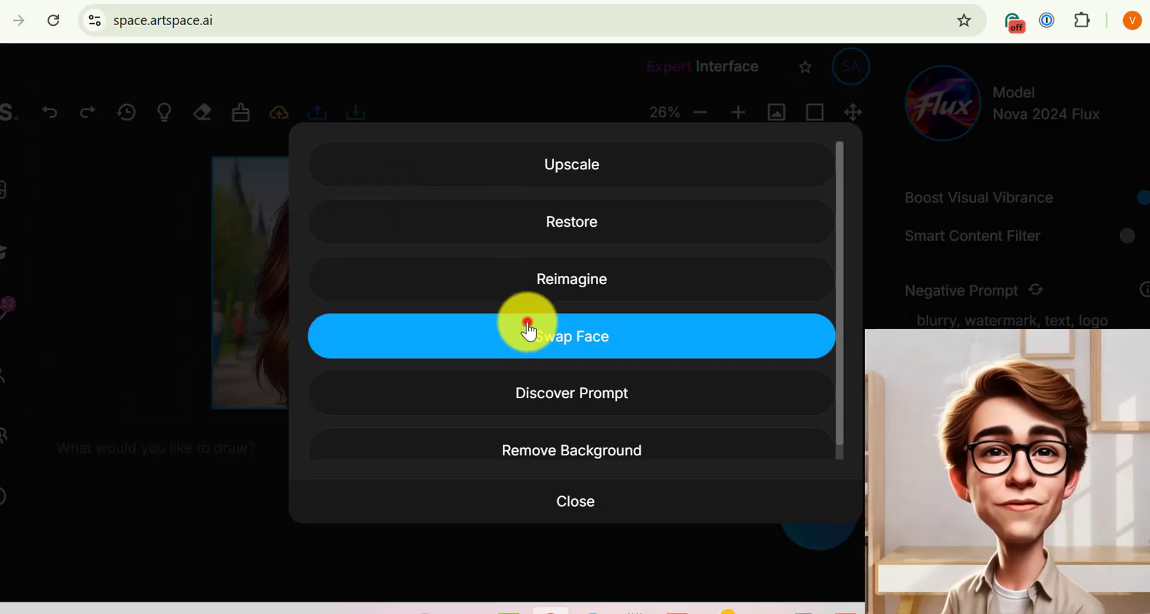
click(527, 331)
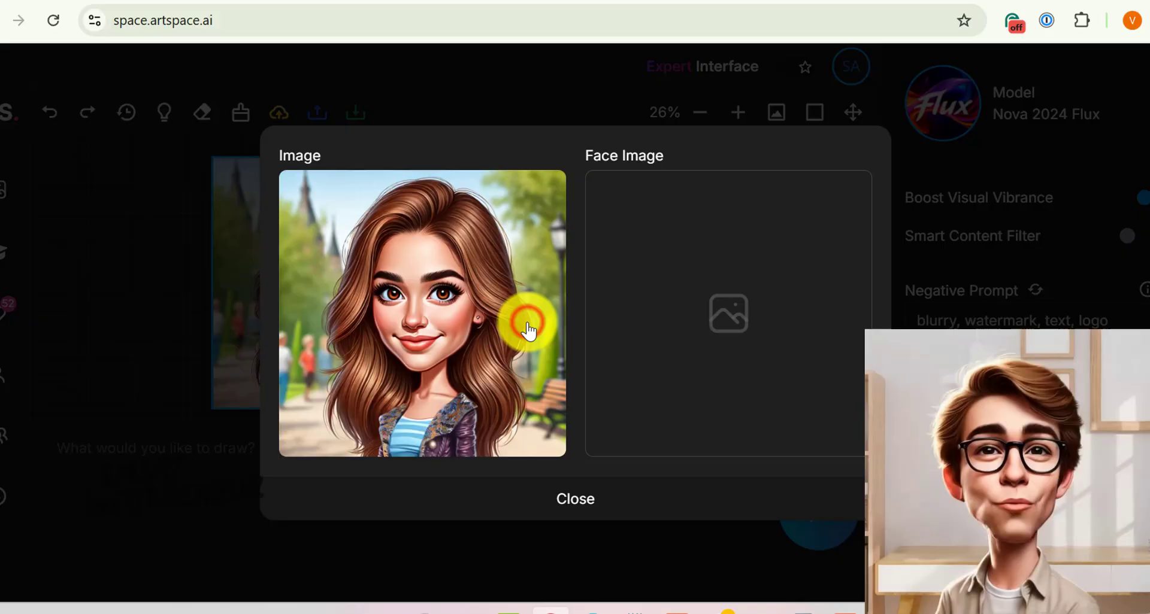
click(723, 315)
click(407, 159)
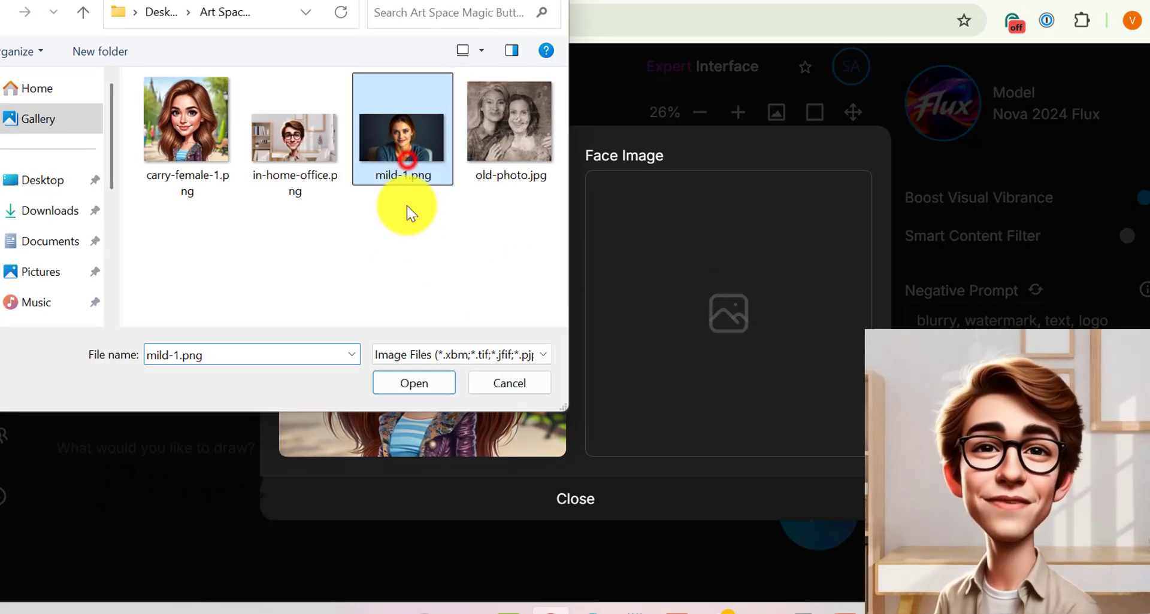
click(443, 383)
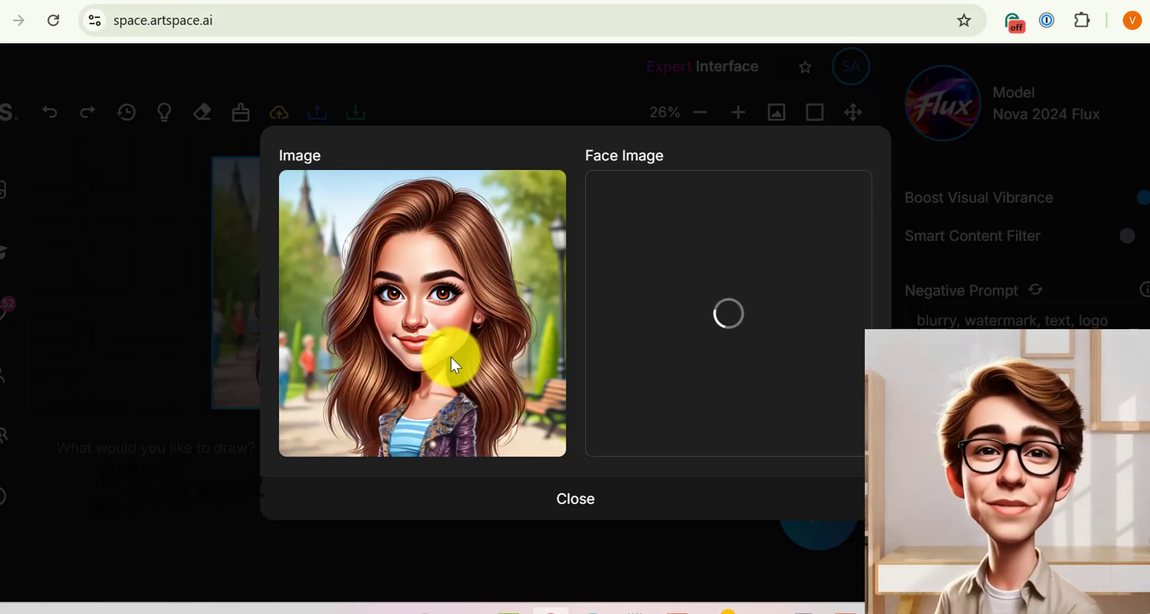
key(Escape)
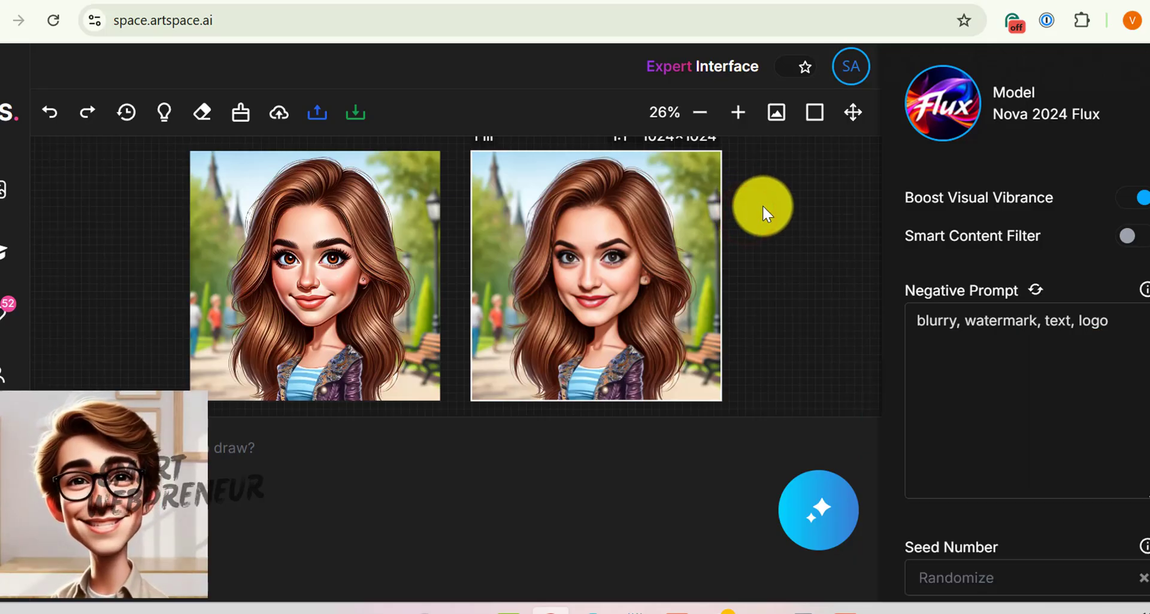
Delete the face-swapped girl image and move the empty New frame beside the original cartoon girl
click(722, 256)
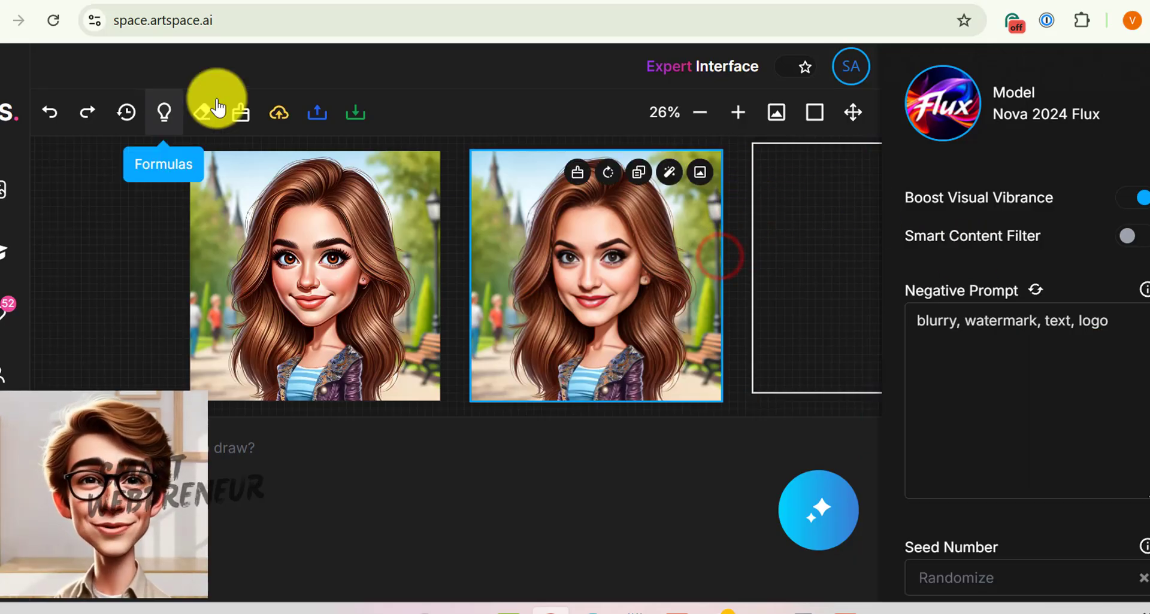
click(243, 111)
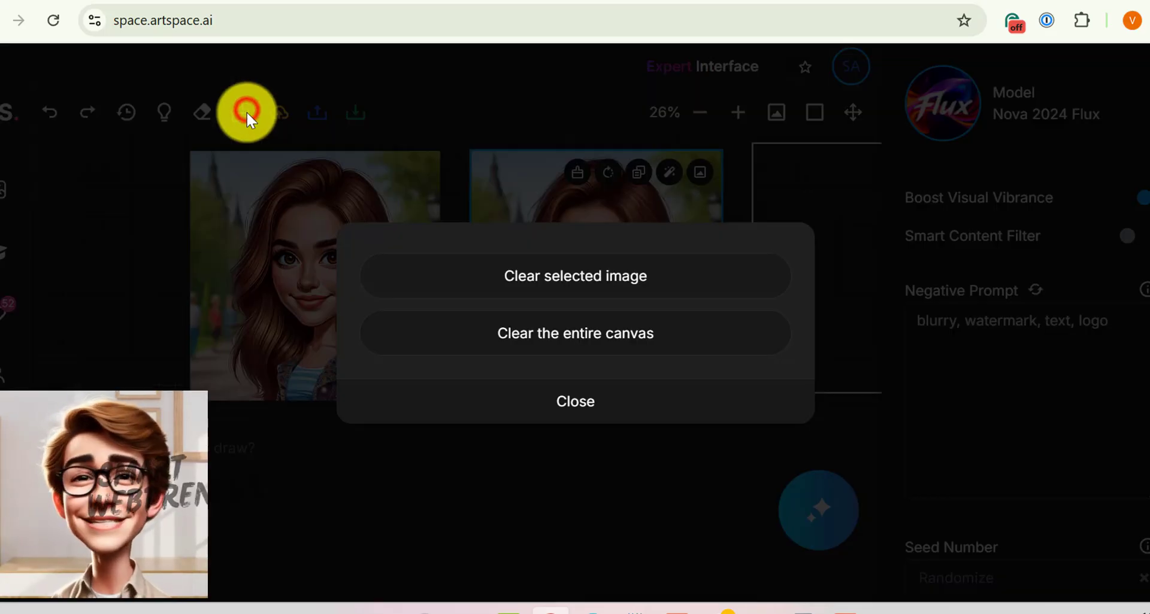
click(602, 281)
drag(808, 263, 555, 275)
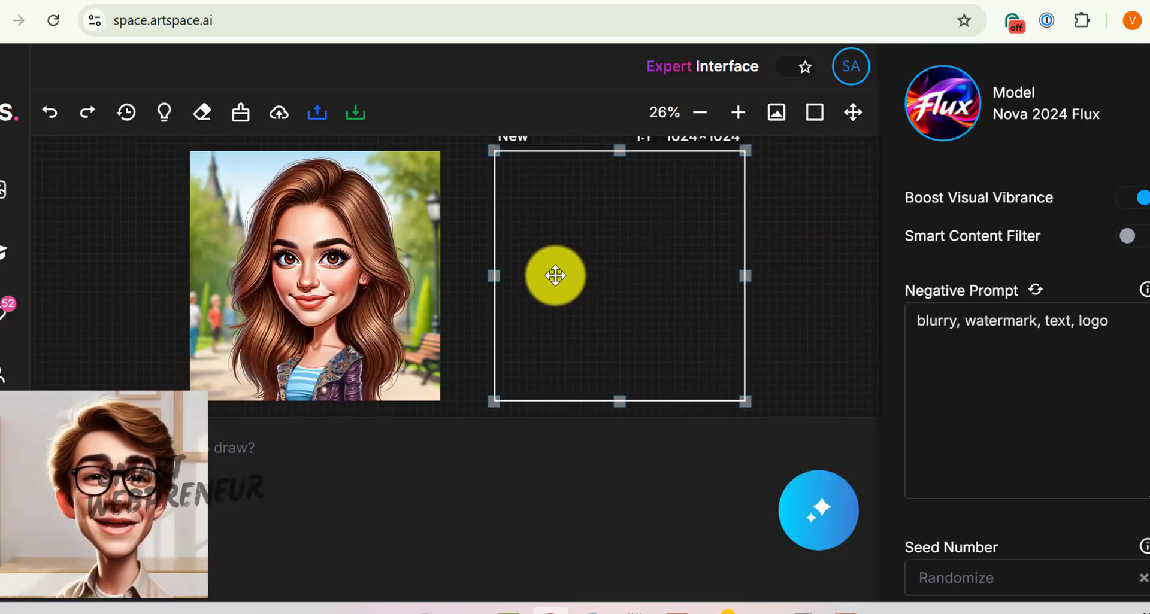
click(391, 297)
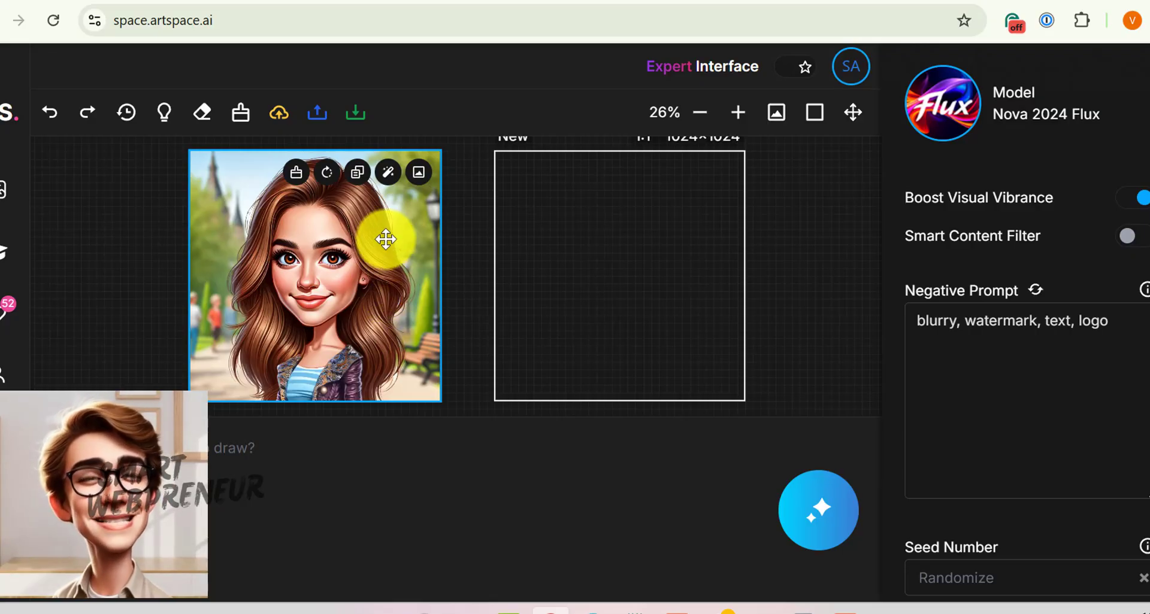
click(388, 172)
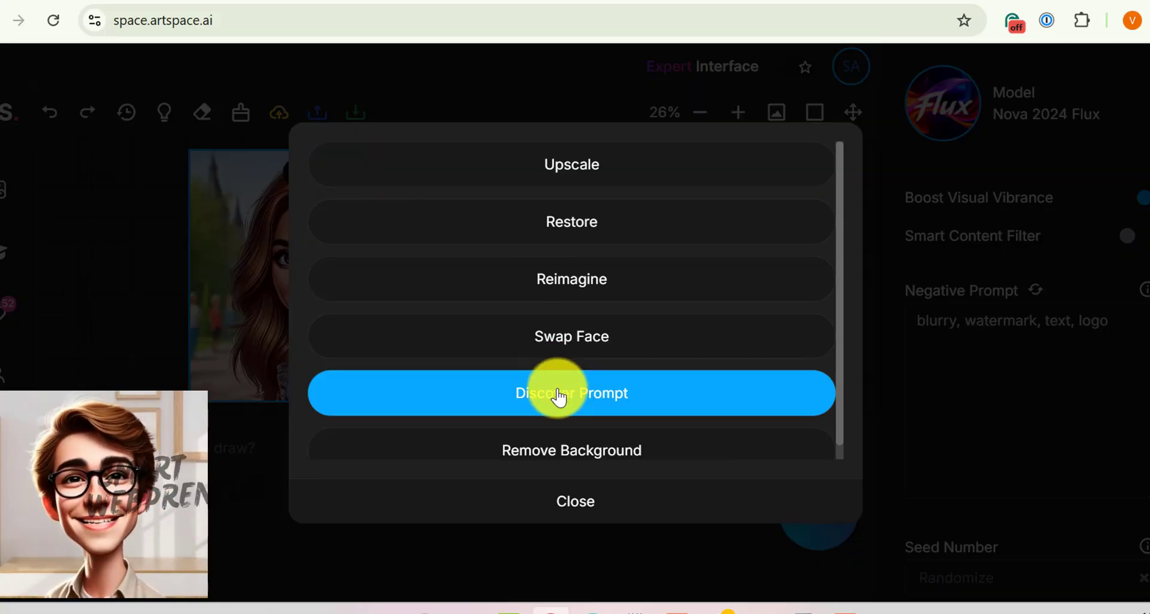
click(557, 394)
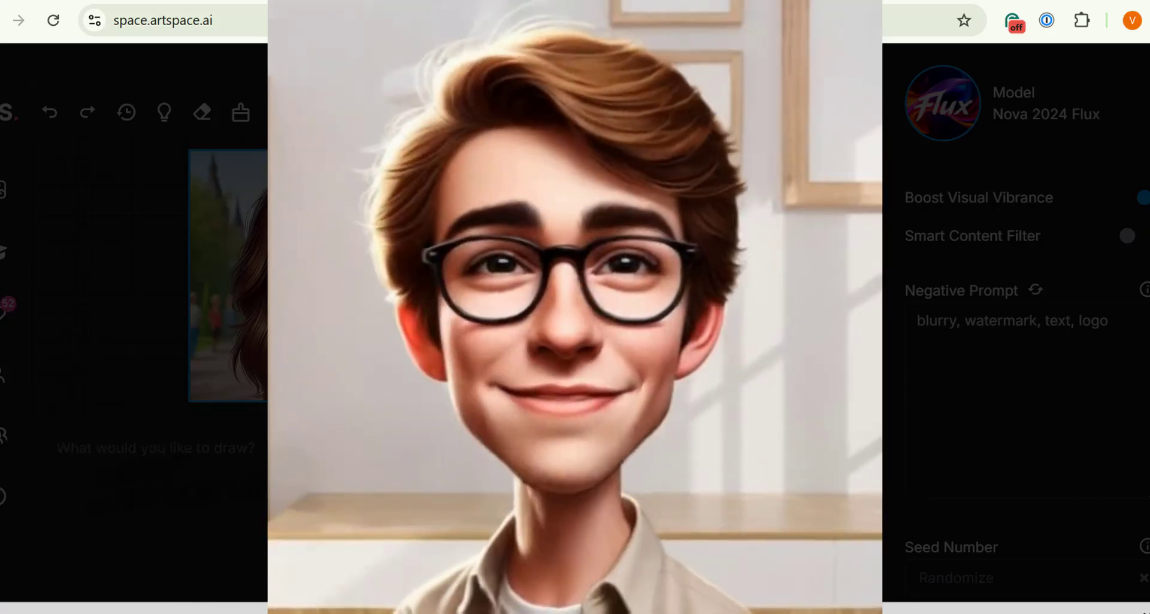
click(892, 442)
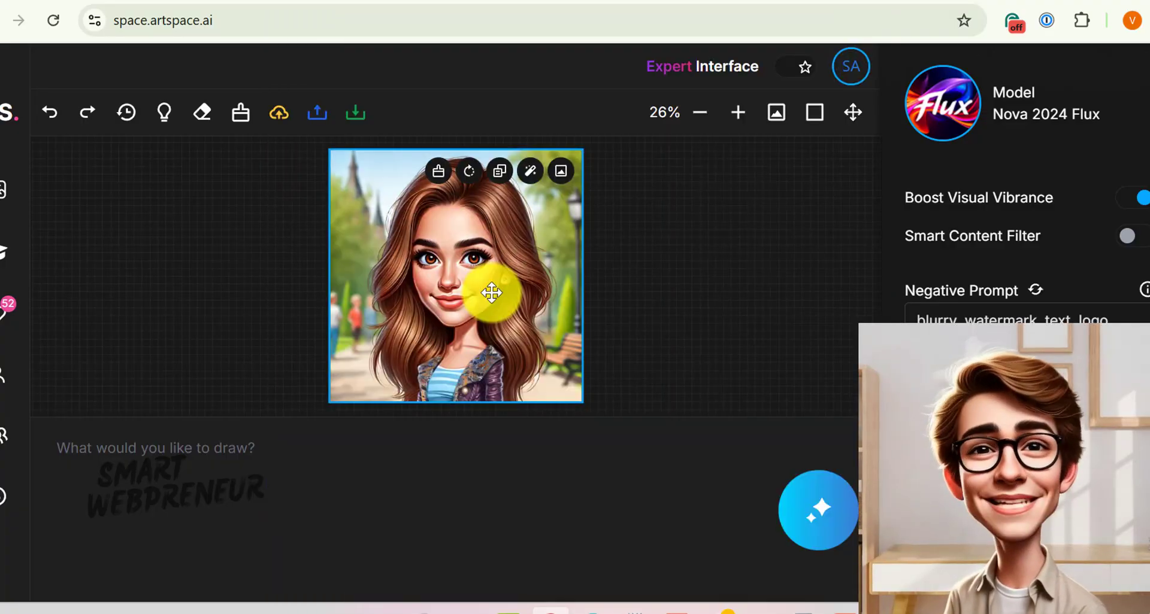
Add an empty frame and line it up right next to the cartoon girl image
click(667, 249)
drag(503, 244, 322, 247)
drag(709, 258, 528, 257)
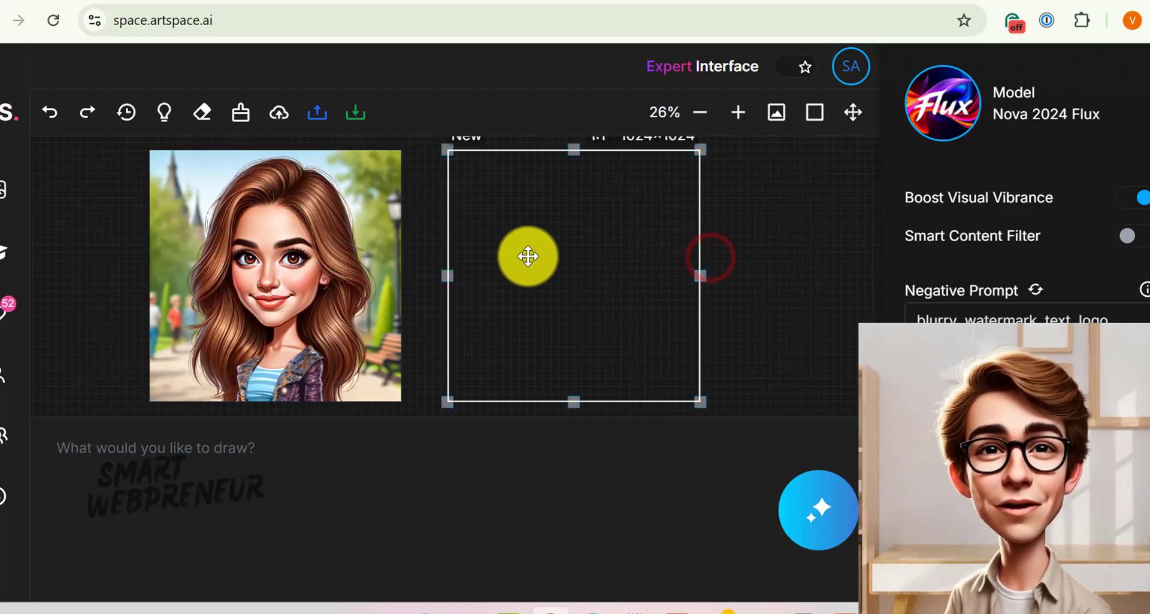
click(424, 263)
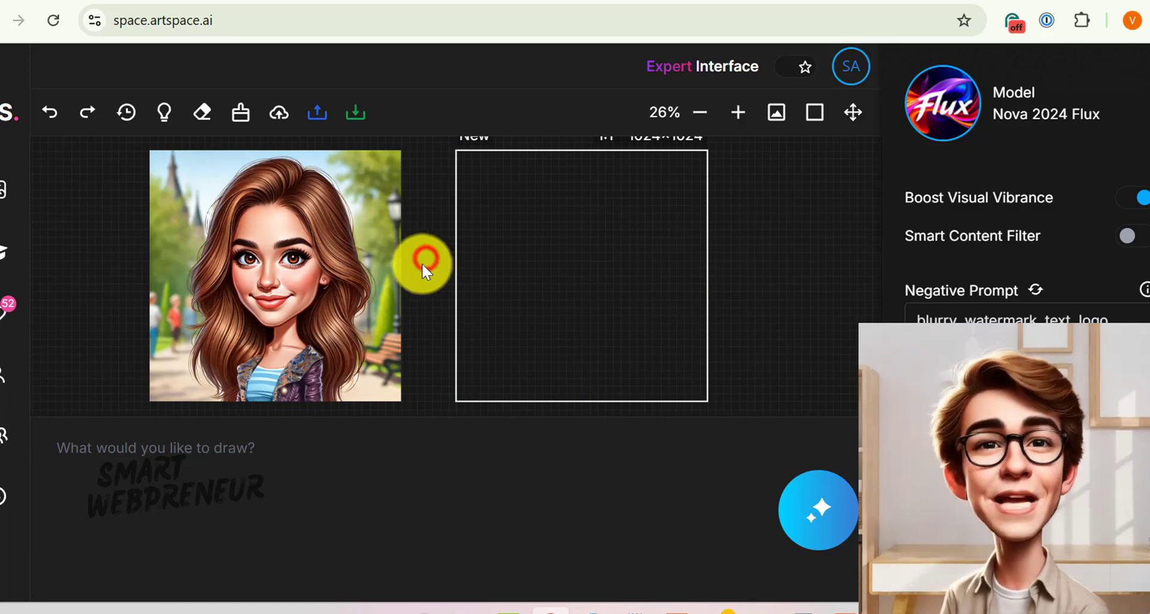
Create a background-free cutout of the cartoon girl with the Remove Background AI action
click(297, 268)
click(349, 174)
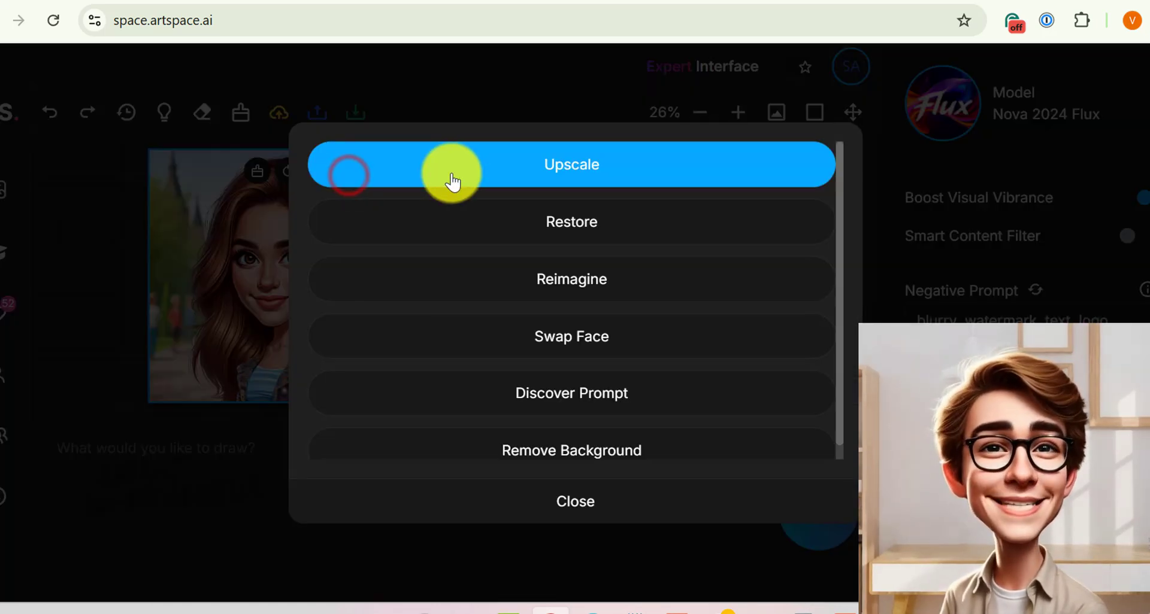
click(504, 443)
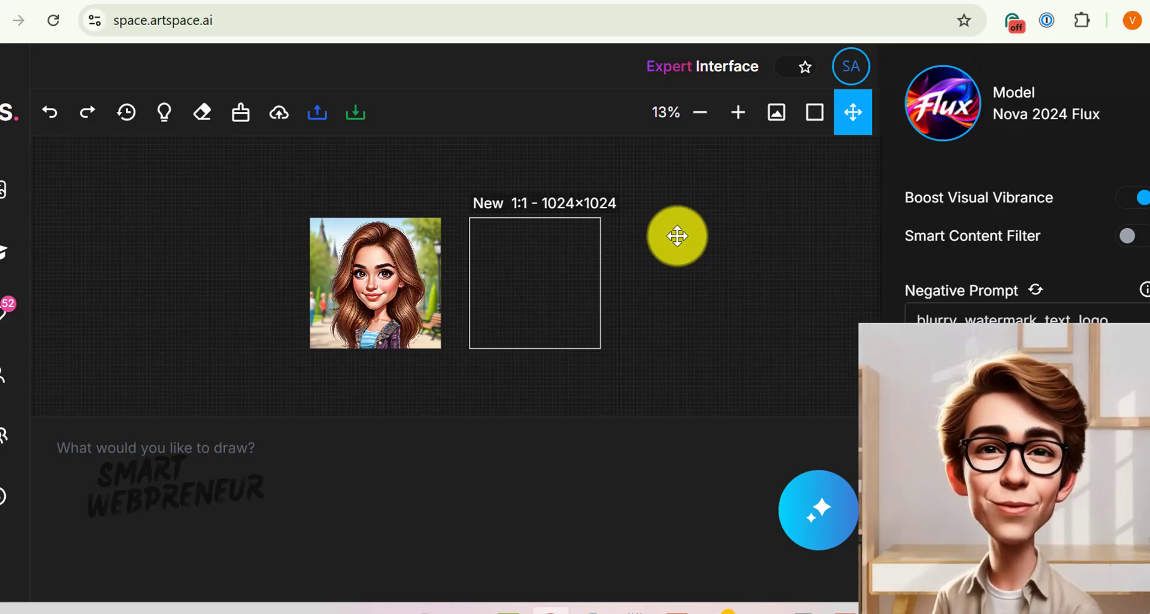
click(815, 113)
click(328, 232)
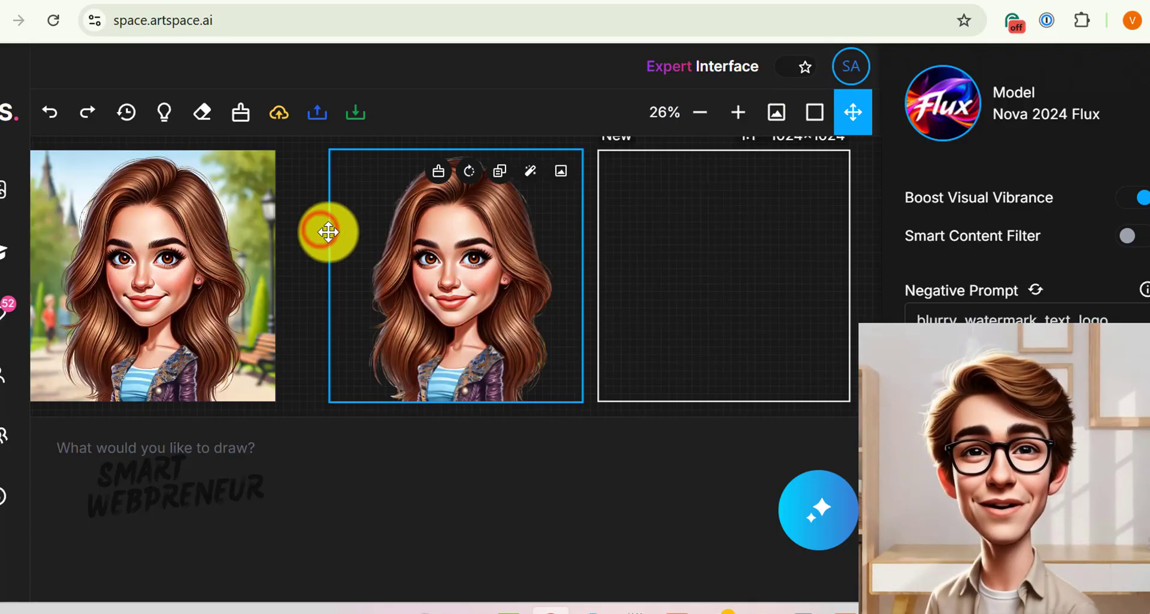
drag(457, 278, 436, 292)
click(854, 114)
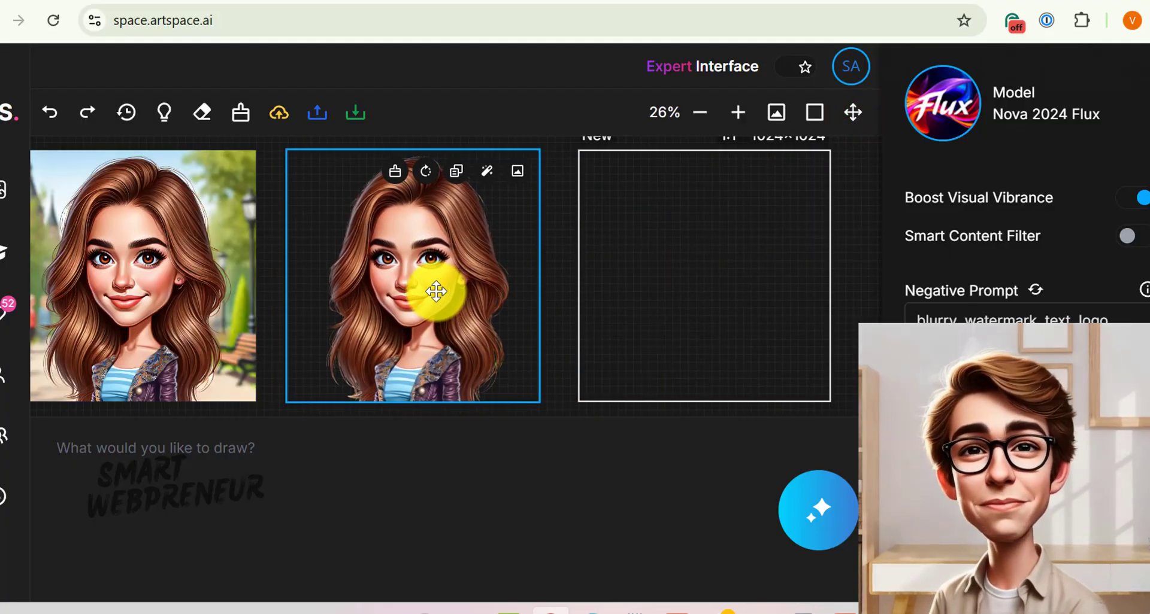
scroll(569, 252, down, 3)
drag(803, 234, 352, 233)
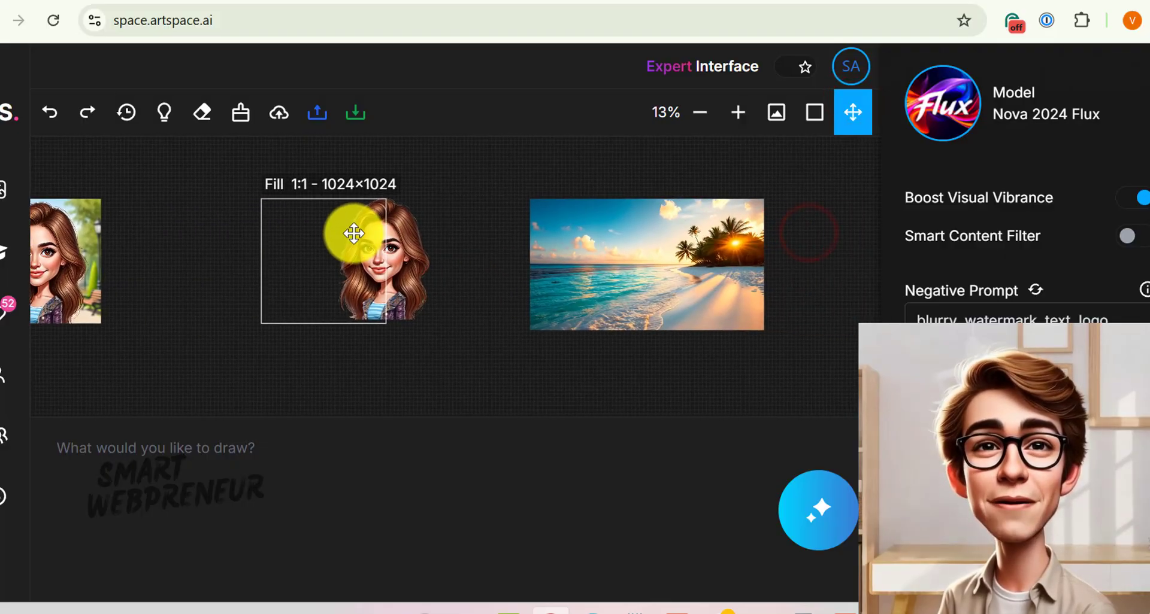
Put the beach image beside the cutout and position the girl over its right-side shoreline
click(812, 131)
drag(581, 347, 847, 334)
drag(372, 278, 706, 282)
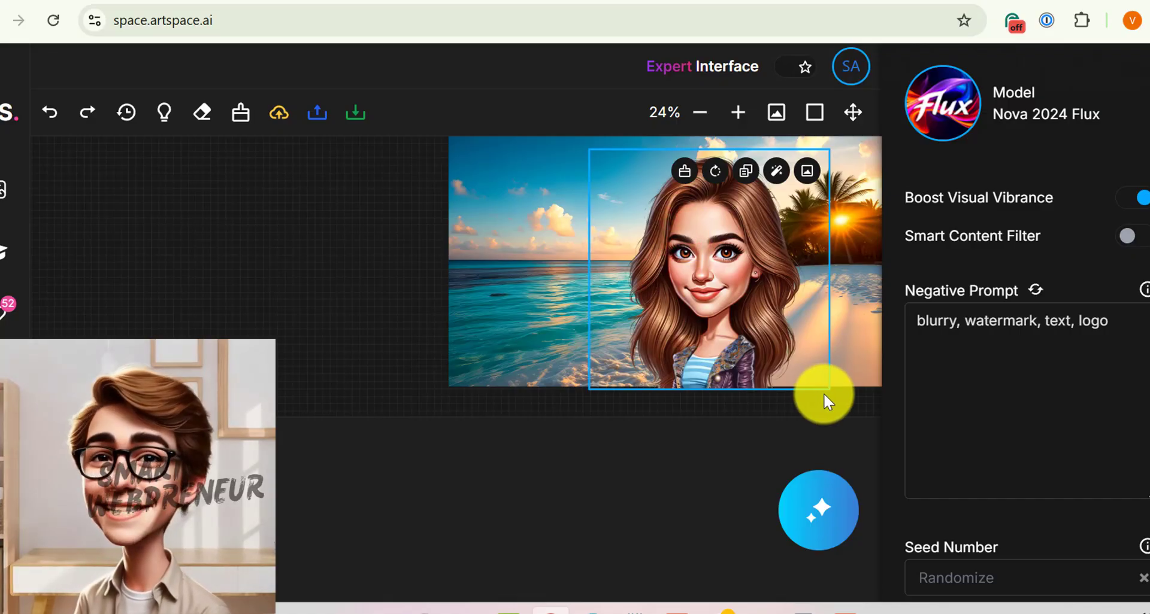
drag(779, 346, 812, 347)
drag(812, 338, 741, 347)
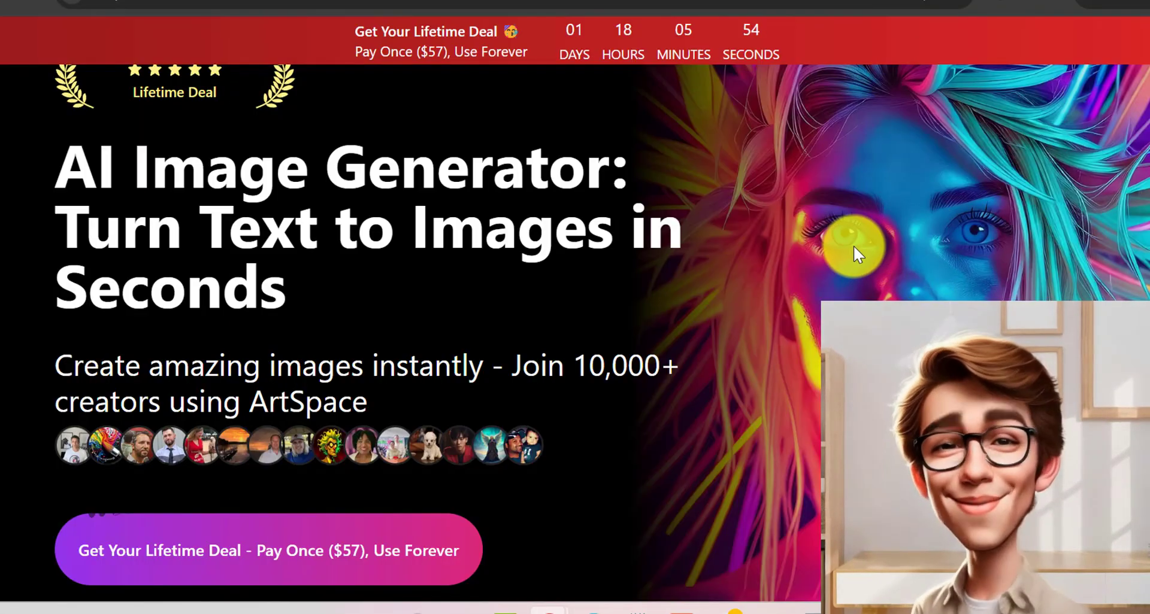
Jump to the Get Your Lifetime Deal plans and scroll through them to Seamless Image Extension
scroll(846, 247, down, 5)
scroll(734, 242, up, 1)
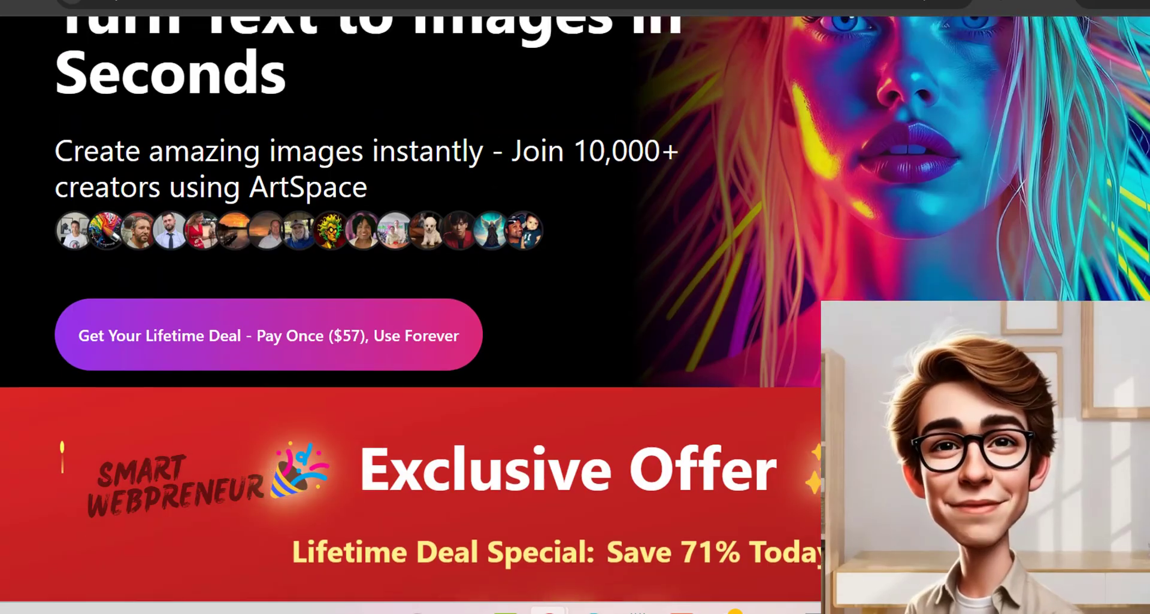
click(280, 350)
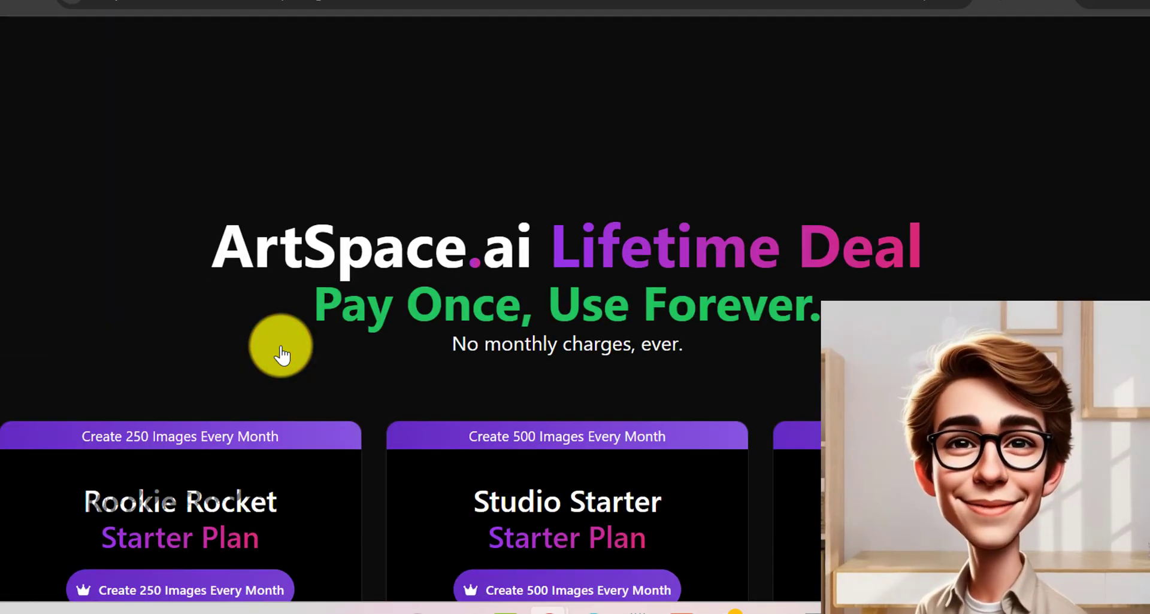
scroll(542, 336, down, 5)
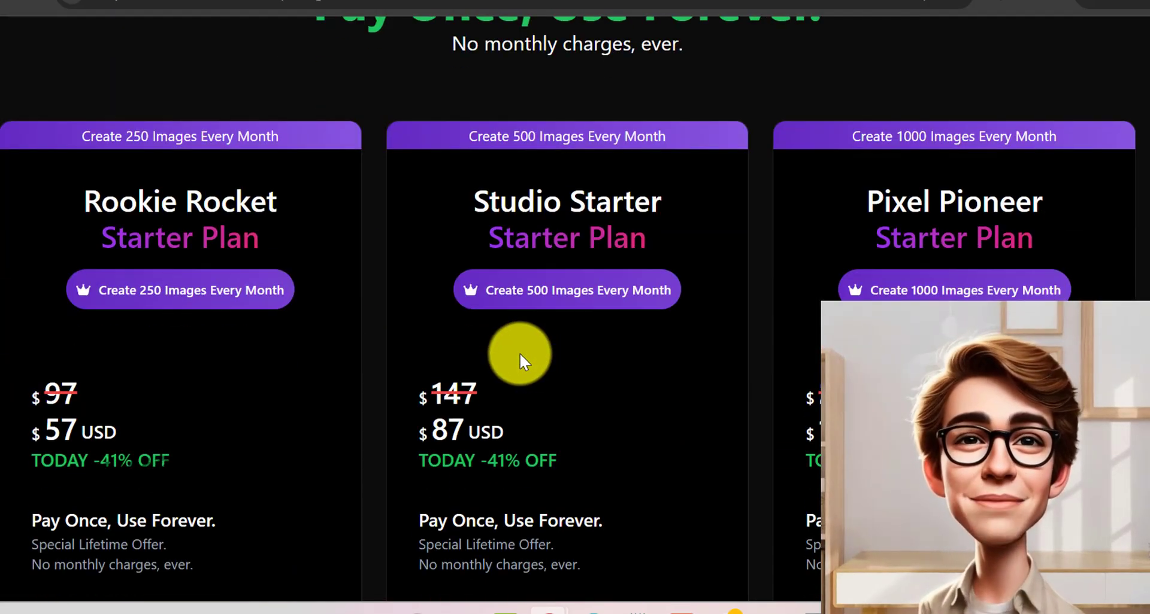
scroll(410, 353, up, 2)
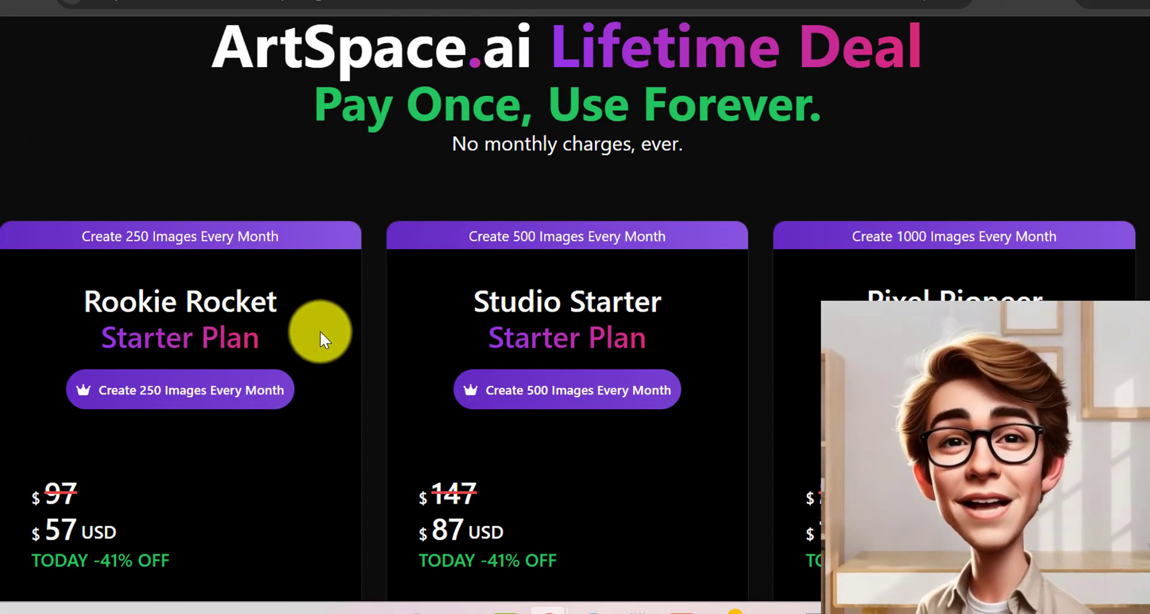
scroll(315, 372, down, 2)
scroll(319, 414, down, 2)
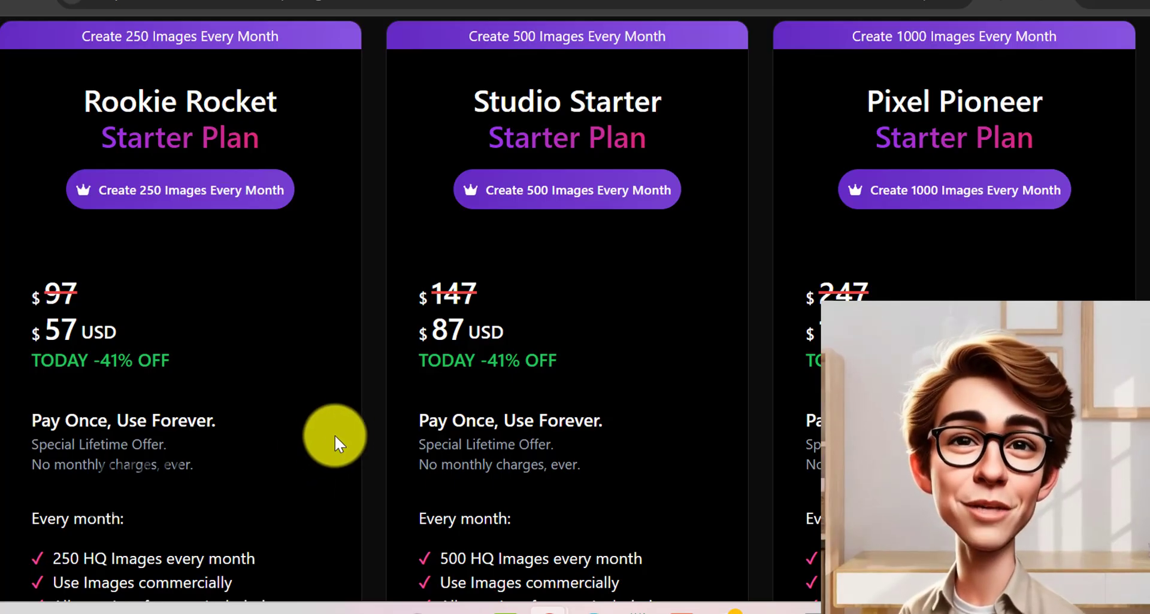
scroll(341, 432, down, 4)
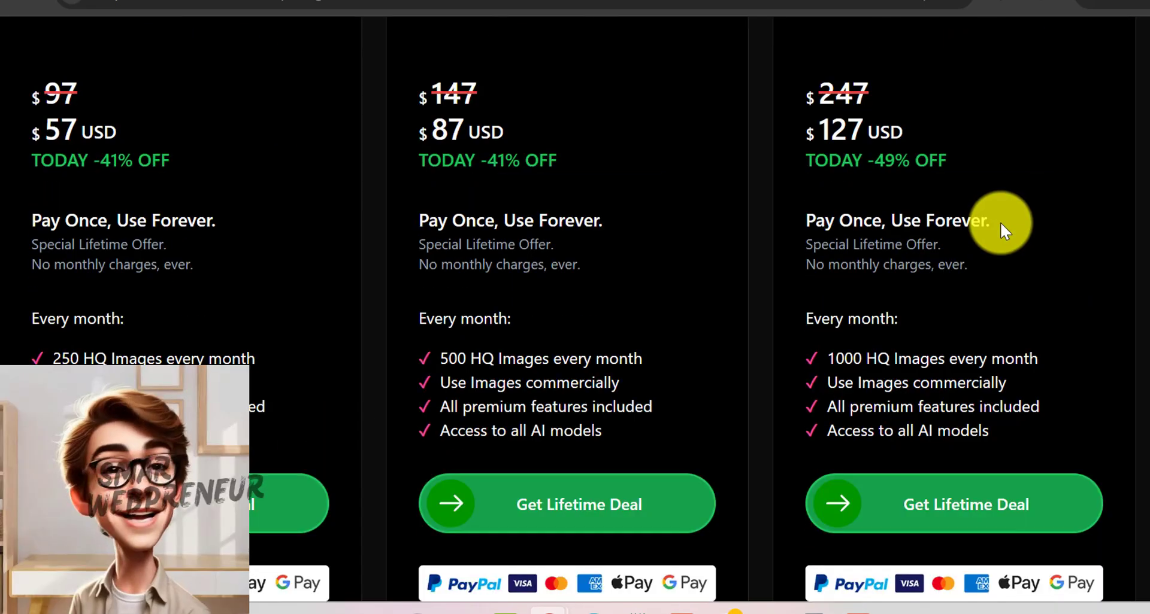
scroll(1002, 231, down, 5)
scroll(1000, 229, down, 6)
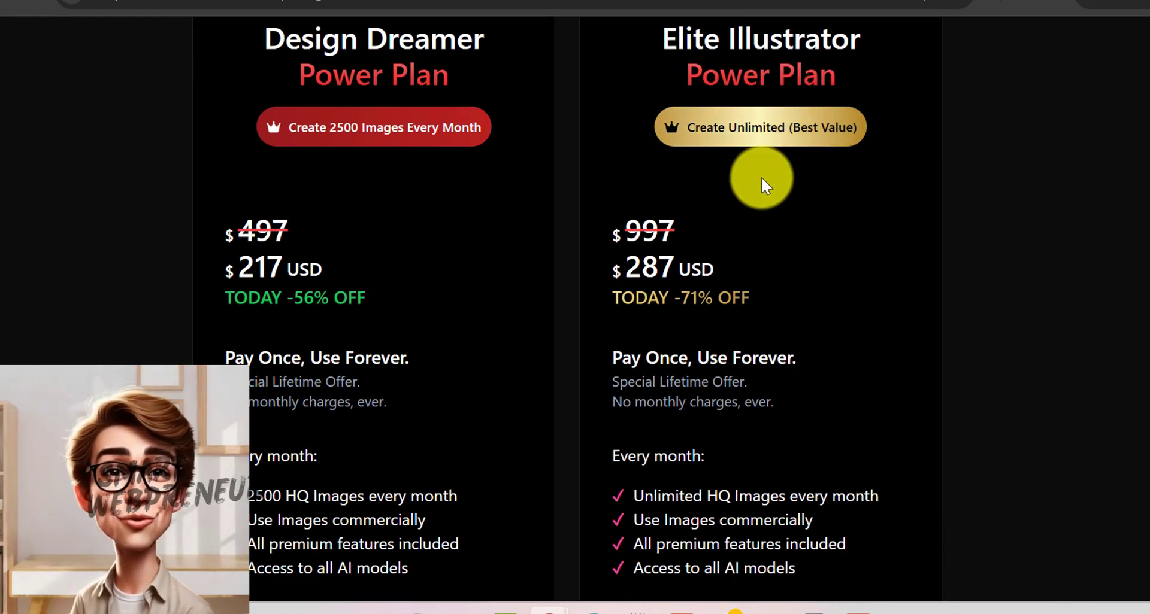
scroll(948, 149, down, 2)
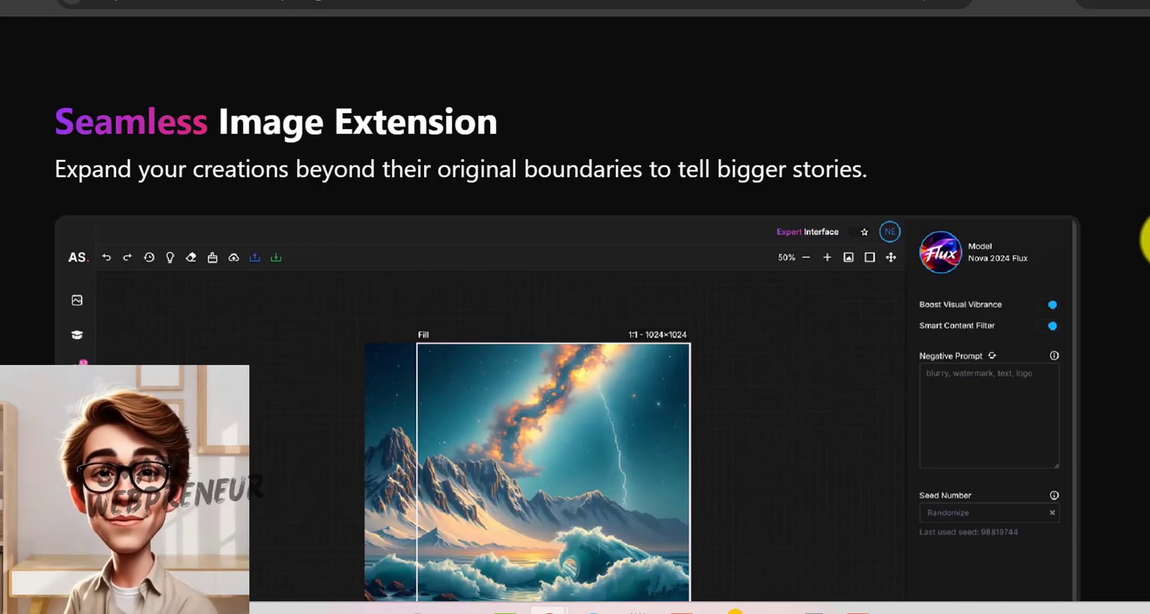
Scroll further down the landing page to the inpainting and image-extension demo
scroll(1145, 239, down, 3)
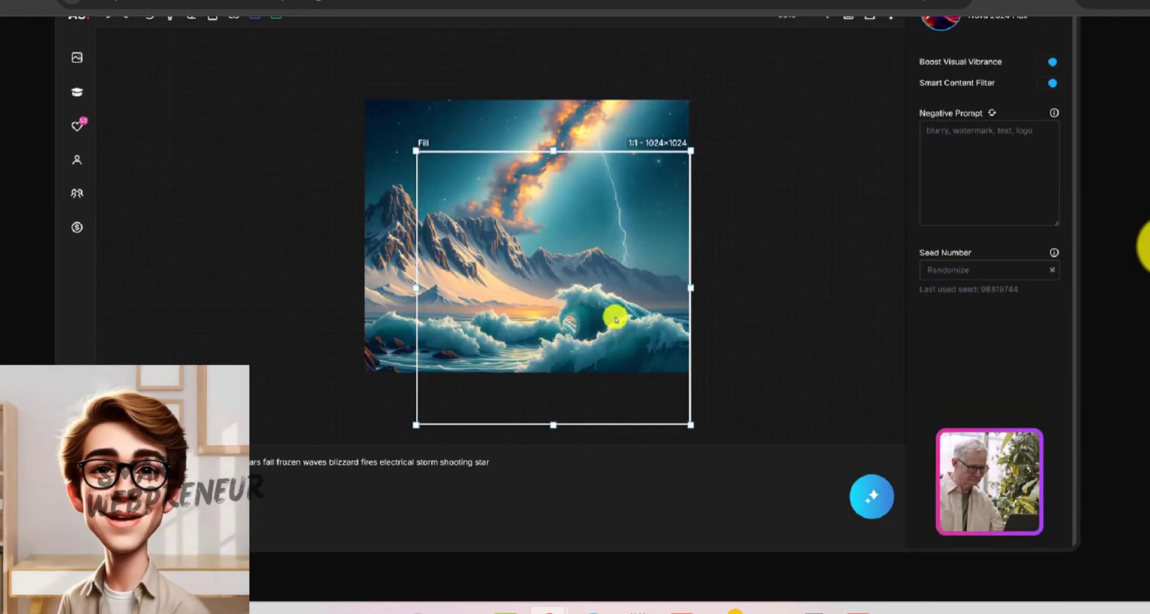